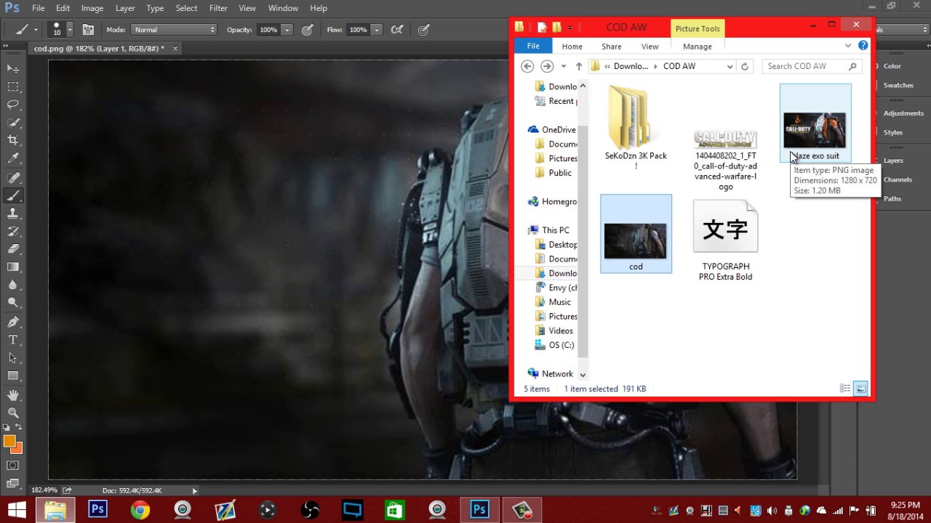
# Step: View the finished "blaze exo suit" image as a reference and return to the cod.png document
pyautogui.rightClick(812, 131)
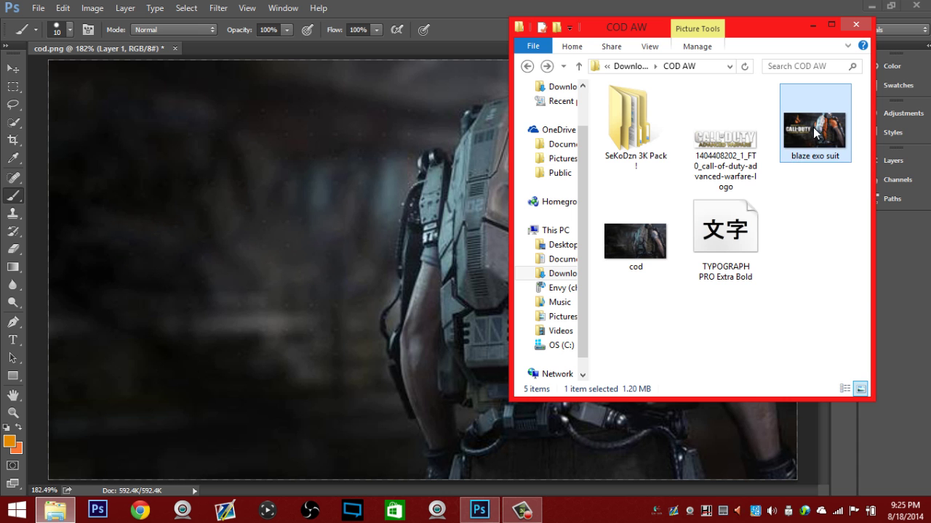
pyautogui.click(775, 137)
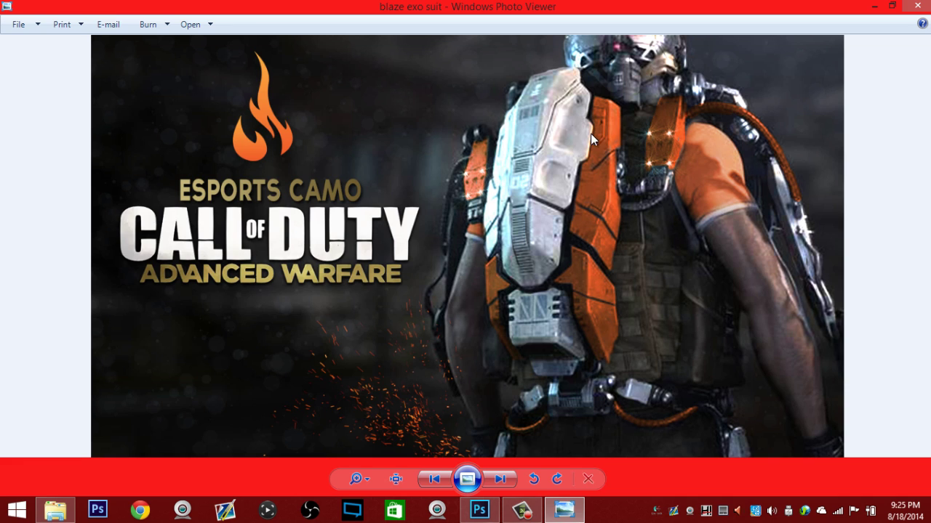
pyautogui.click(916, 7)
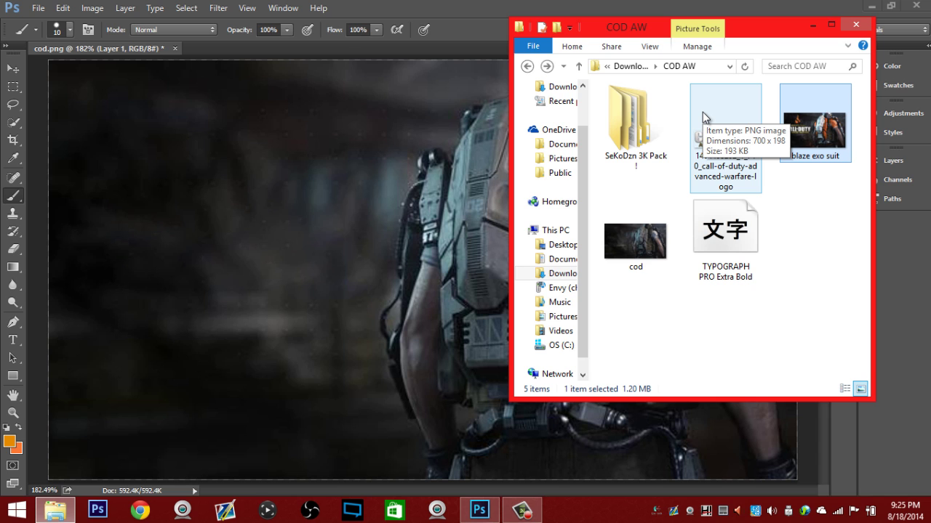
pyautogui.click(813, 25)
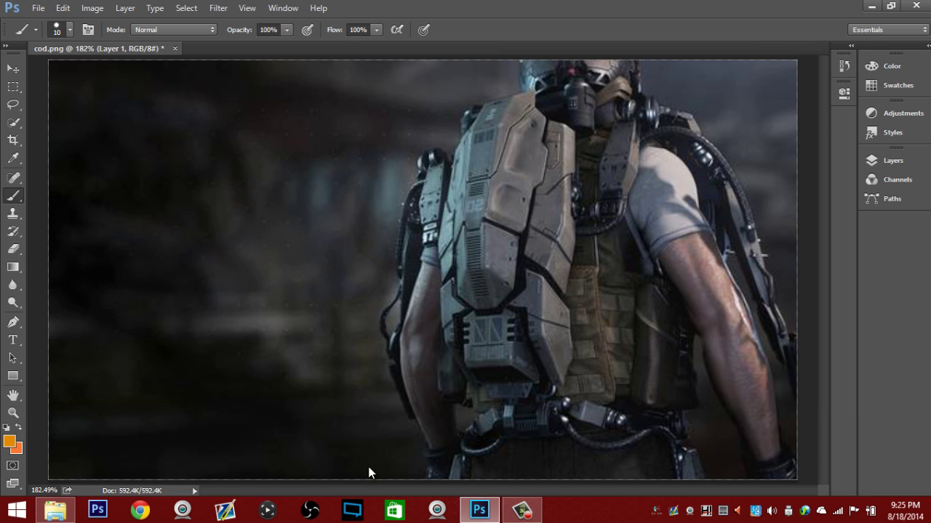
pyautogui.click(48, 514)
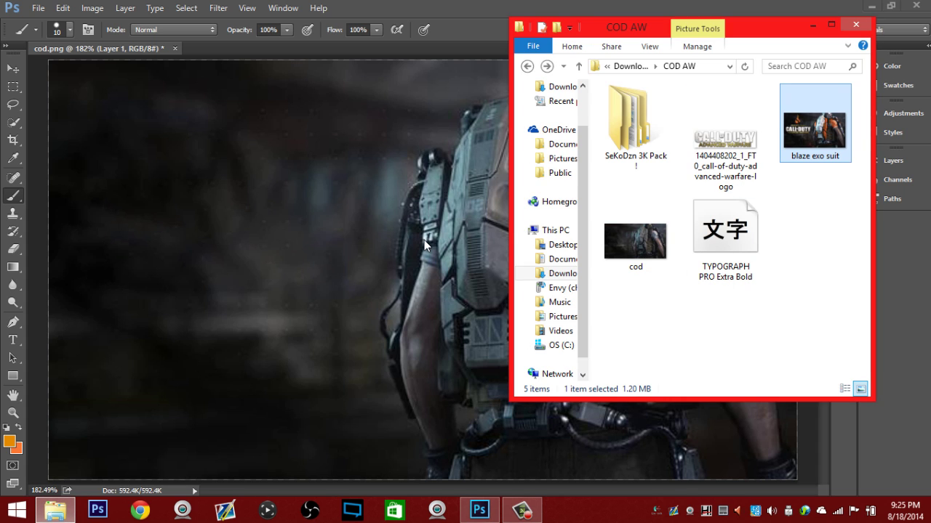
pyautogui.click(812, 24)
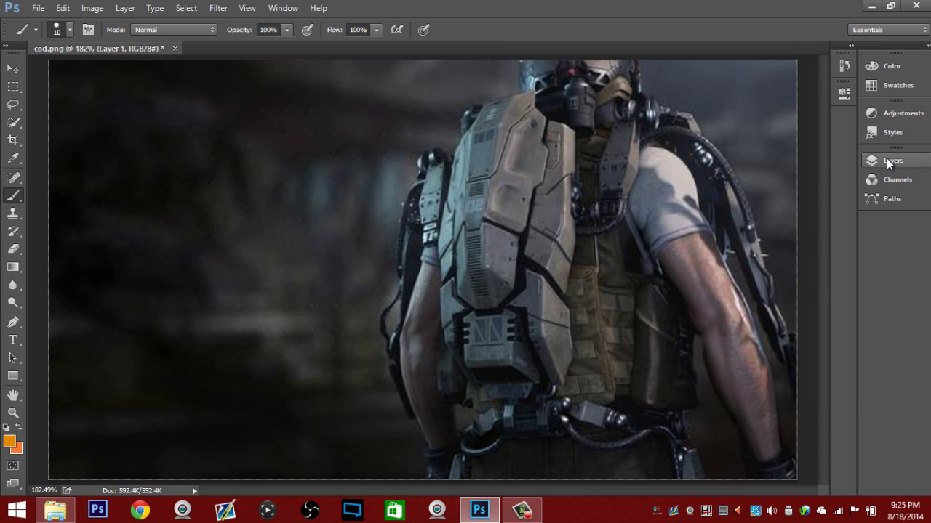
# Step: Check the blend mode of Layer 1 above the photo and the orange foreground colour, leaving both as they are
pyautogui.click(886, 160)
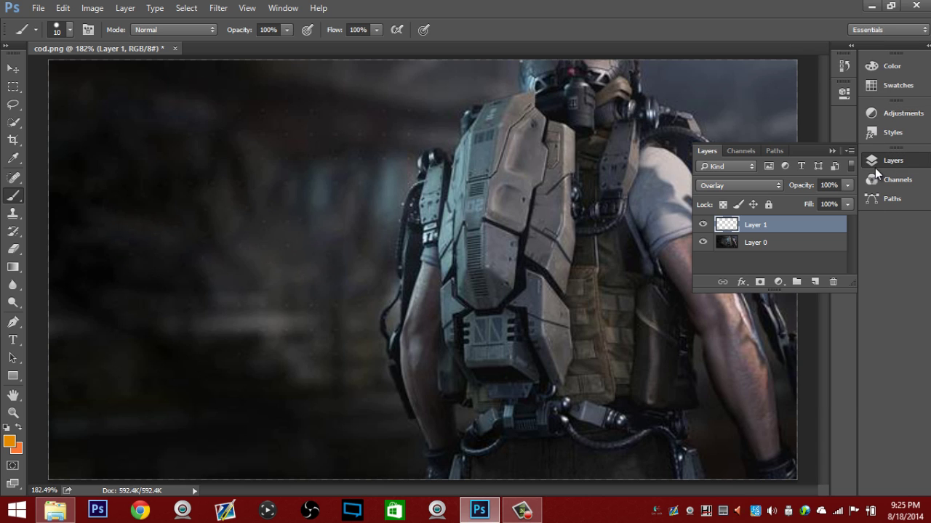
pyautogui.click(763, 243)
pyautogui.click(825, 224)
pyautogui.click(760, 186)
pyautogui.click(757, 190)
pyautogui.click(894, 161)
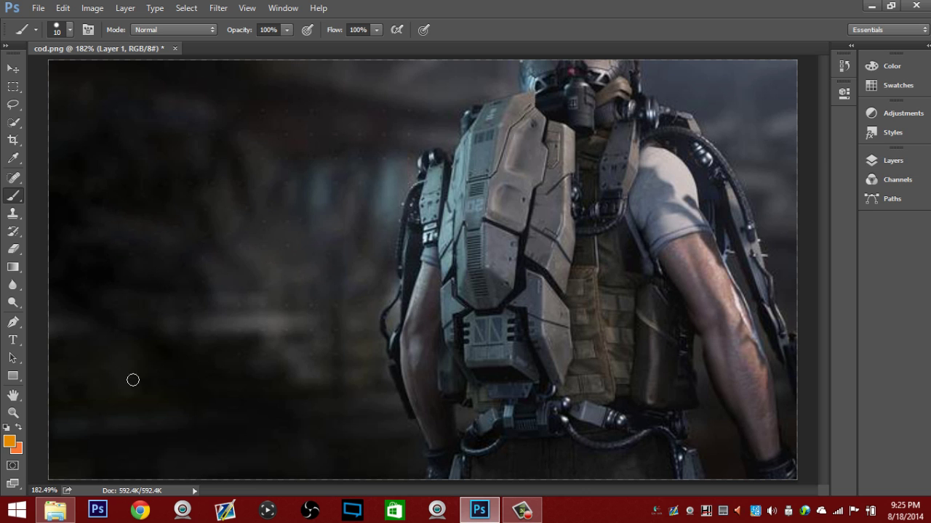
pyautogui.click(9, 441)
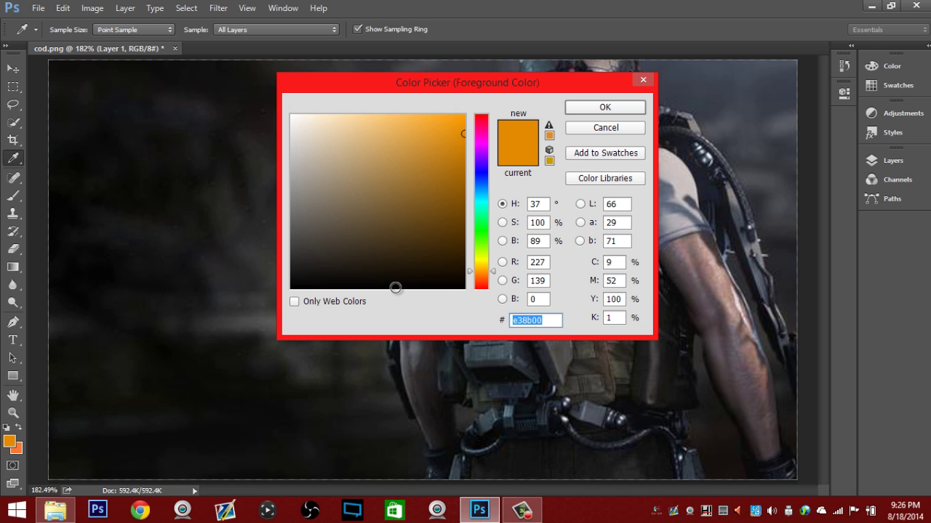
pyautogui.click(603, 132)
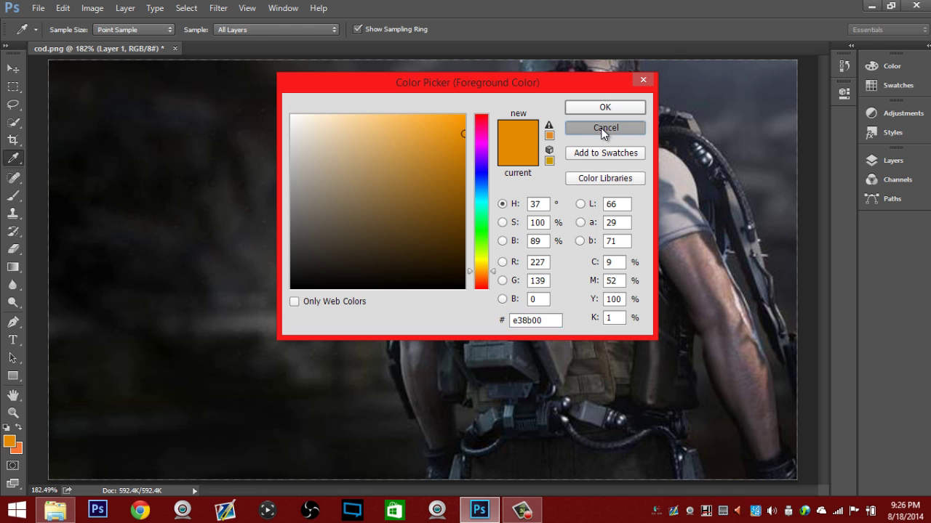
# Step: Paint the backpack's right-side and lower armour panels orange on Layer 1 with a 6 px brush
pyautogui.press('b')
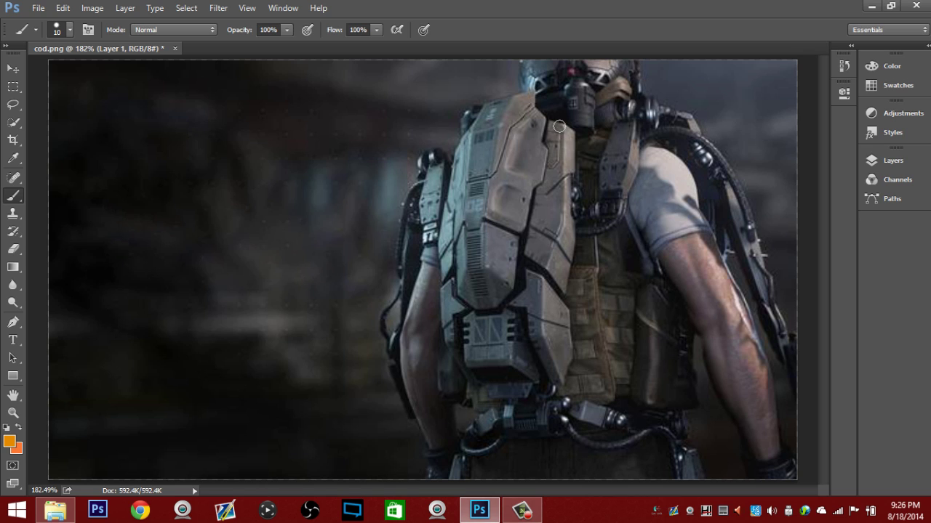
pyautogui.click(69, 30)
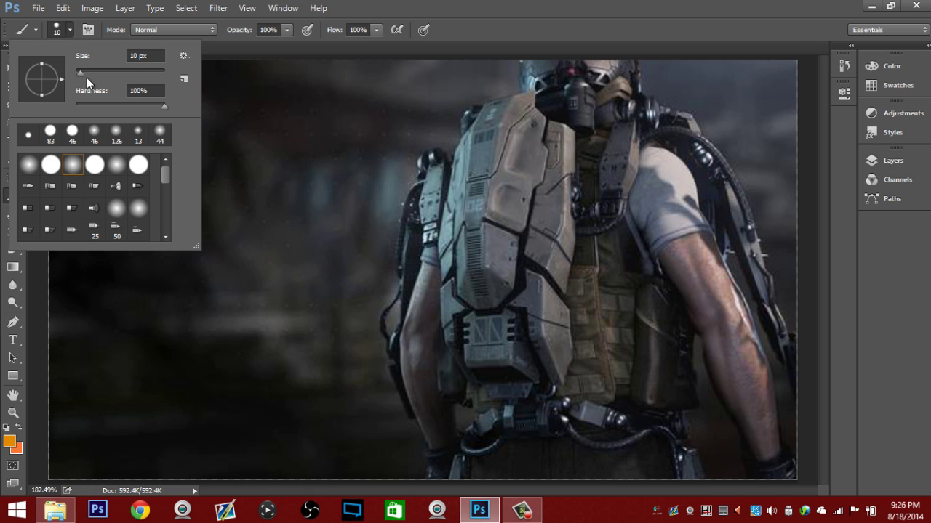
pyautogui.moveTo(86, 74); pyautogui.dragTo(78, 73)
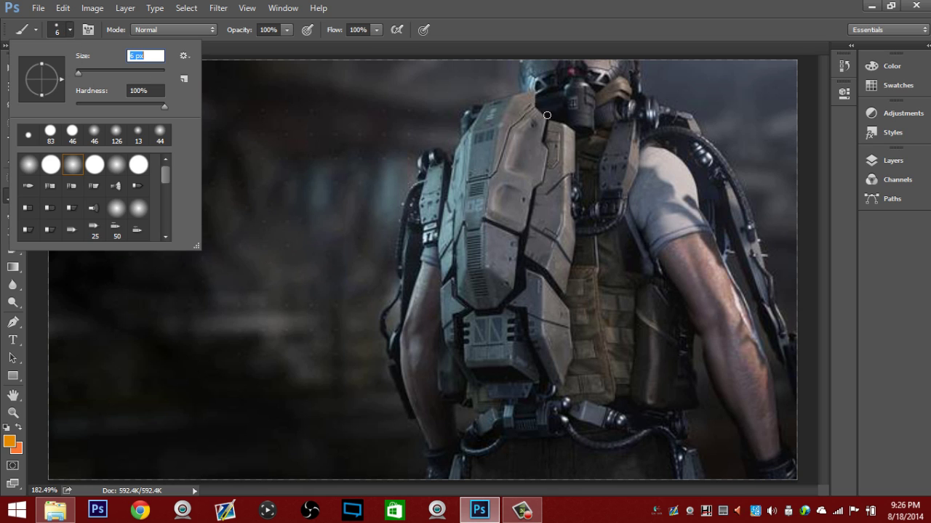
pyautogui.click(551, 125)
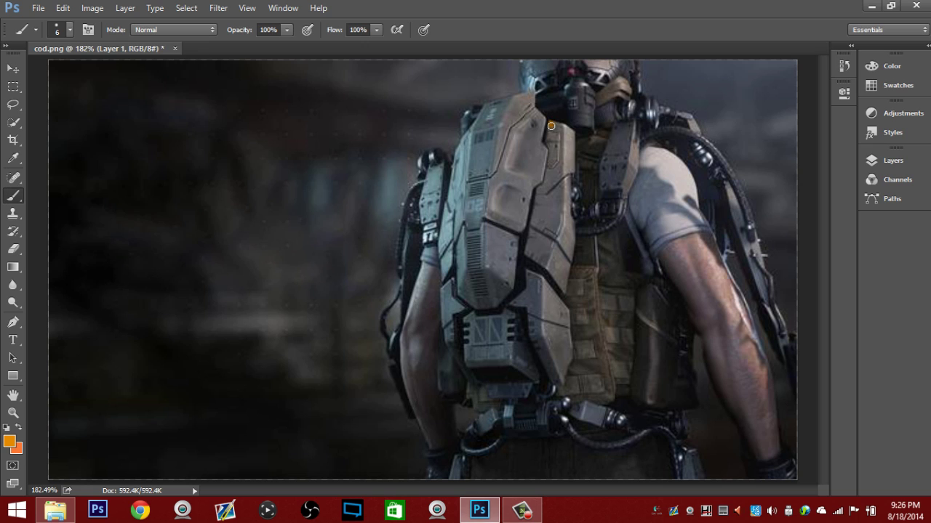
pyautogui.moveTo(549, 140); pyautogui.dragTo(559, 126)
pyautogui.moveTo(564, 137)
pyautogui.mouseDown()
pyautogui.moveTo(562, 156)
pyautogui.moveTo(551, 144)
pyautogui.moveTo(554, 155)
pyautogui.moveTo(563, 135)
pyautogui.mouseUp()
pyautogui.click(522, 511)
pyautogui.click(284, 427)
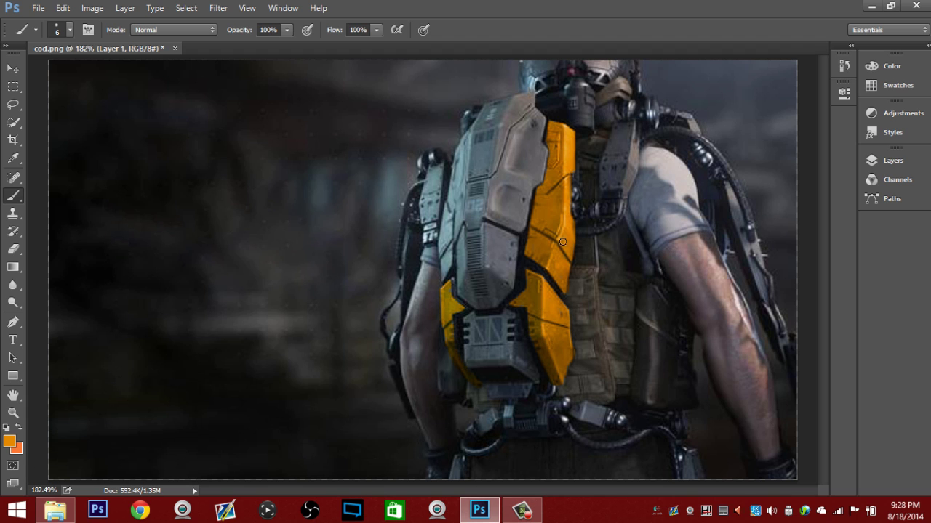
# Step: Add a new layer above Layer 1 and set its blend mode to Overlay
pyautogui.click(892, 160)
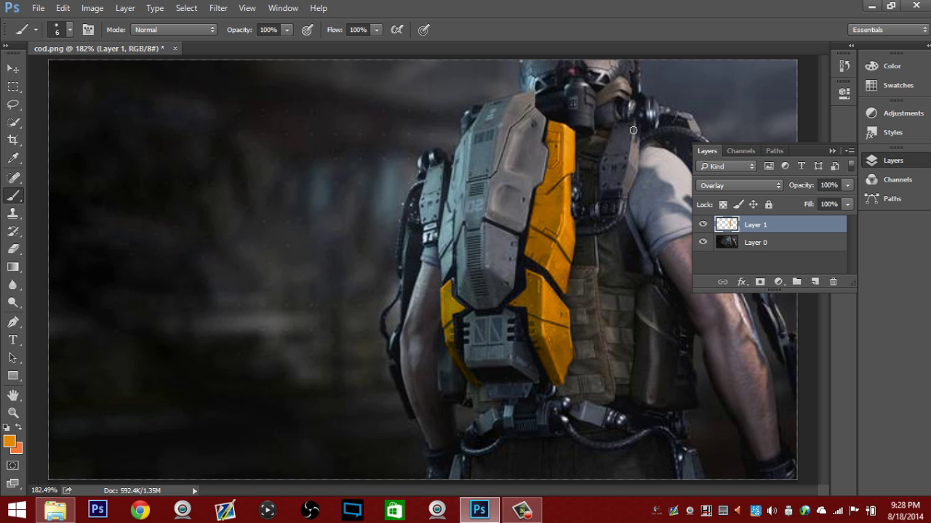
pyautogui.click(814, 281)
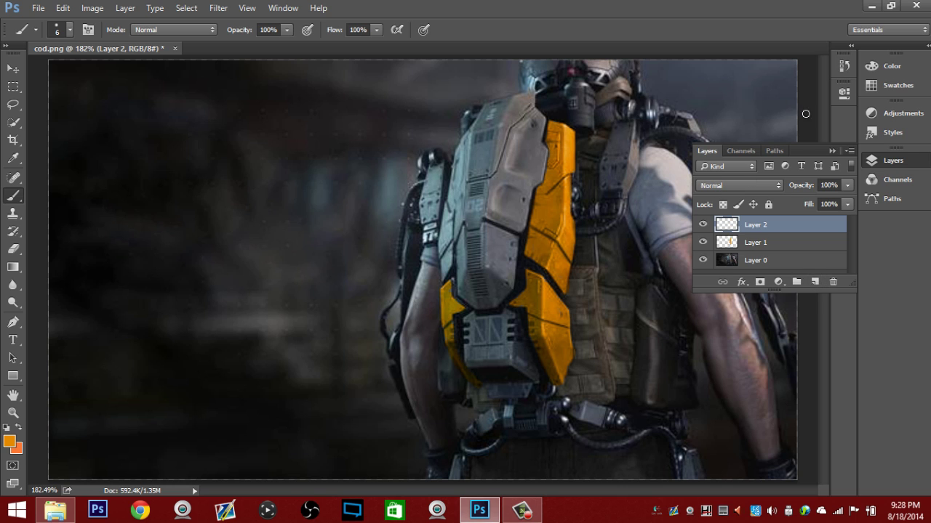
pyautogui.click(895, 160)
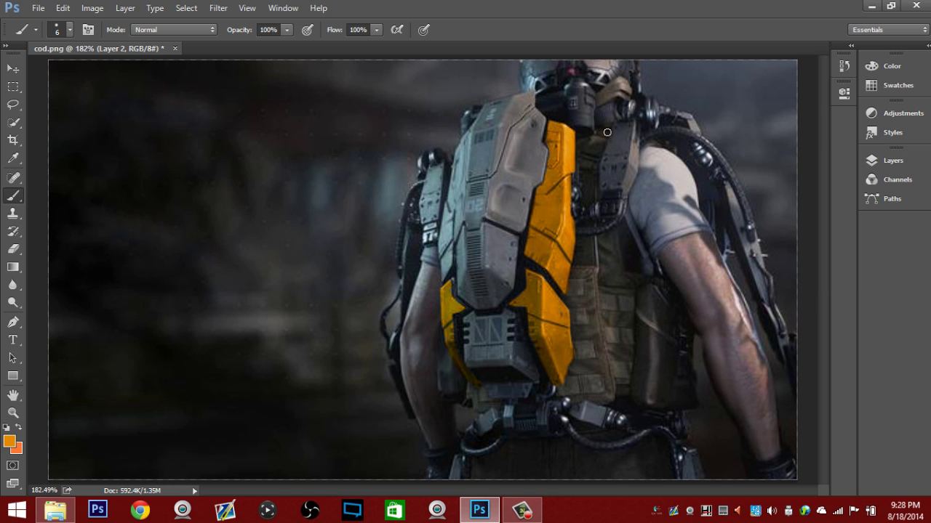
pyautogui.moveTo(618, 127); pyautogui.dragTo(609, 148)
pyautogui.hotkey('ctrl', 'z')
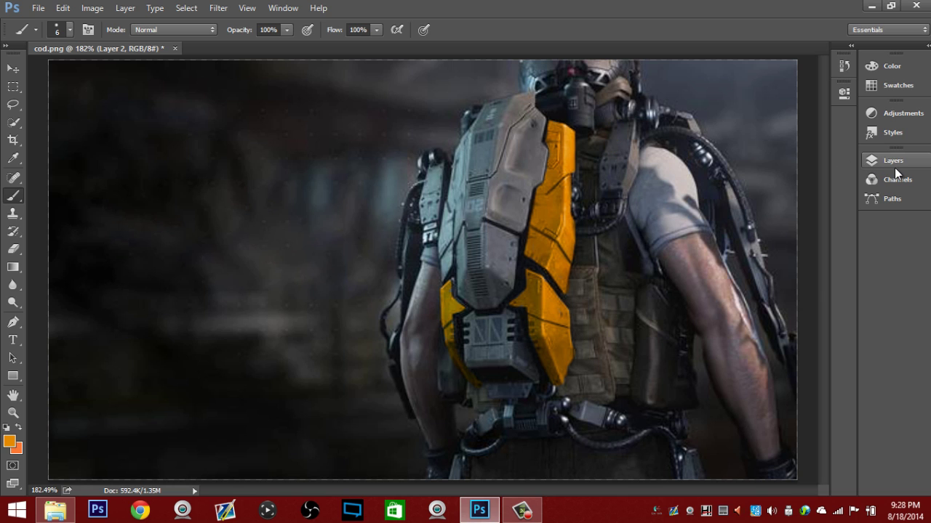
pyautogui.click(896, 168)
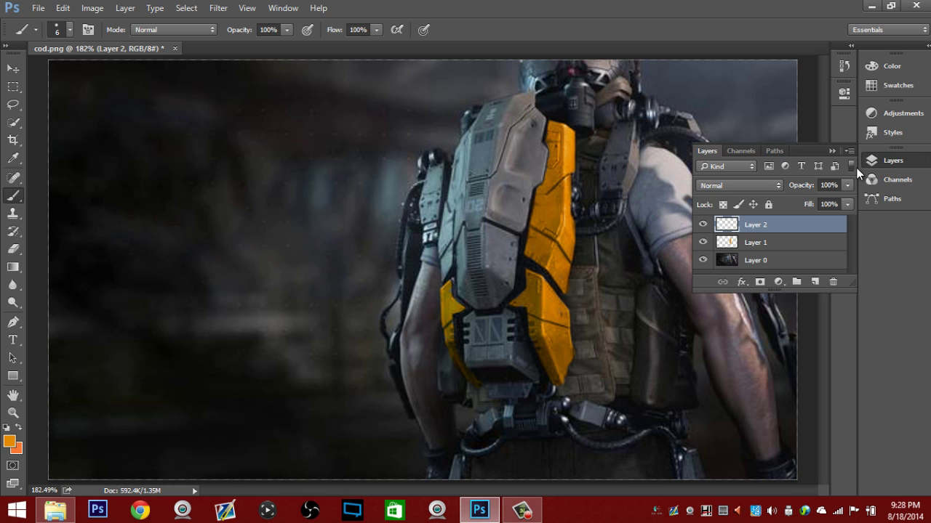
pyautogui.click(774, 184)
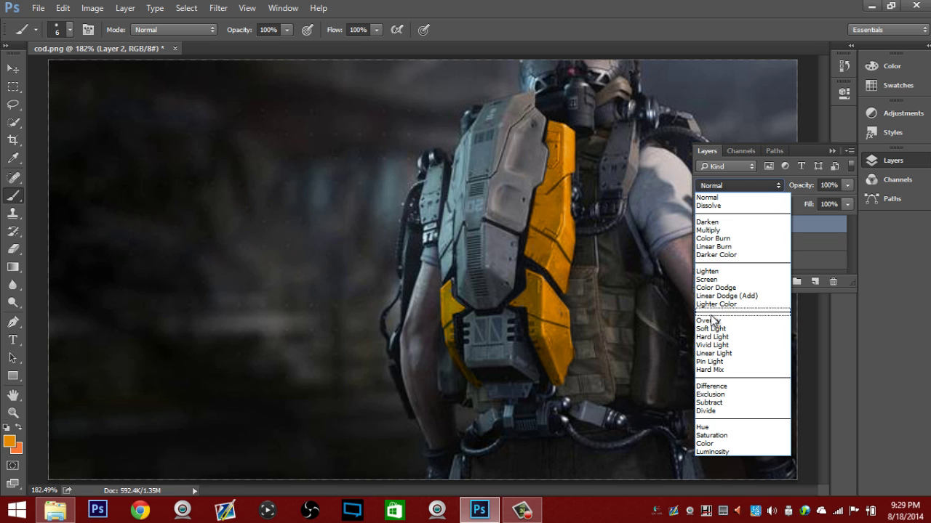
pyautogui.click(708, 321)
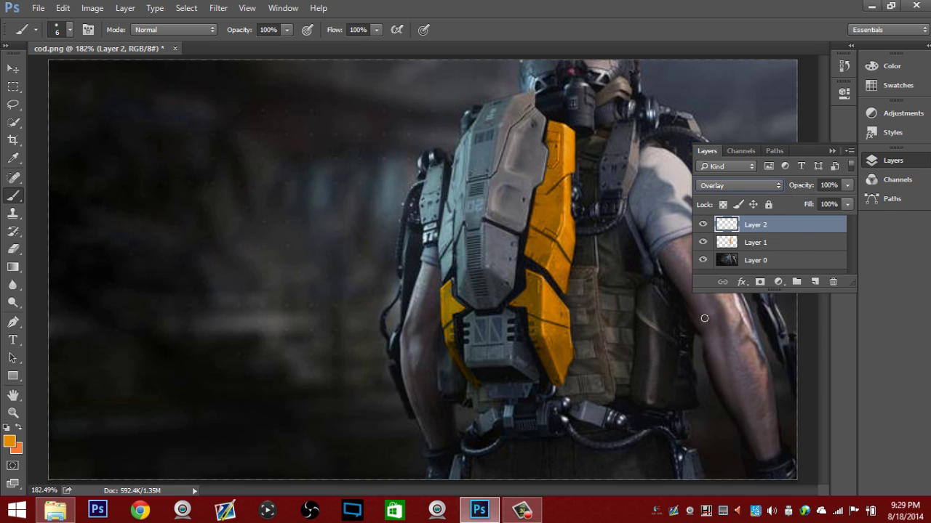
pyautogui.click(870, 164)
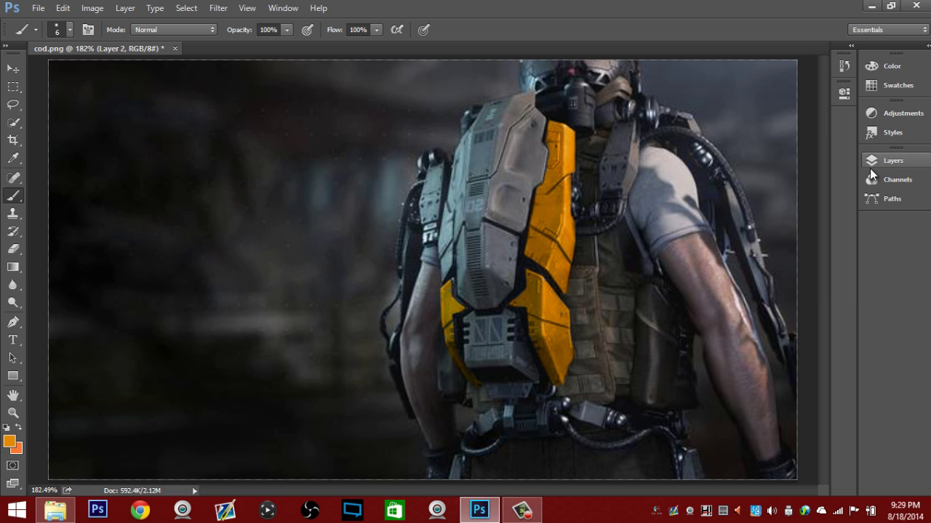
# Step: Paint the armour plates on both shoulder straps orange on Layer 2
pyautogui.moveTo(617, 146)
pyautogui.mouseDown()
pyautogui.moveTo(603, 185)
pyautogui.moveTo(607, 161)
pyautogui.moveTo(605, 185)
pyautogui.moveTo(622, 183)
pyautogui.moveTo(614, 182)
pyautogui.moveTo(615, 165)
pyautogui.moveTo(610, 183)
pyautogui.moveTo(619, 128)
pyautogui.moveTo(629, 127)
pyautogui.moveTo(622, 183)
pyautogui.moveTo(635, 129)
pyautogui.moveTo(630, 156)
pyautogui.mouseUp()
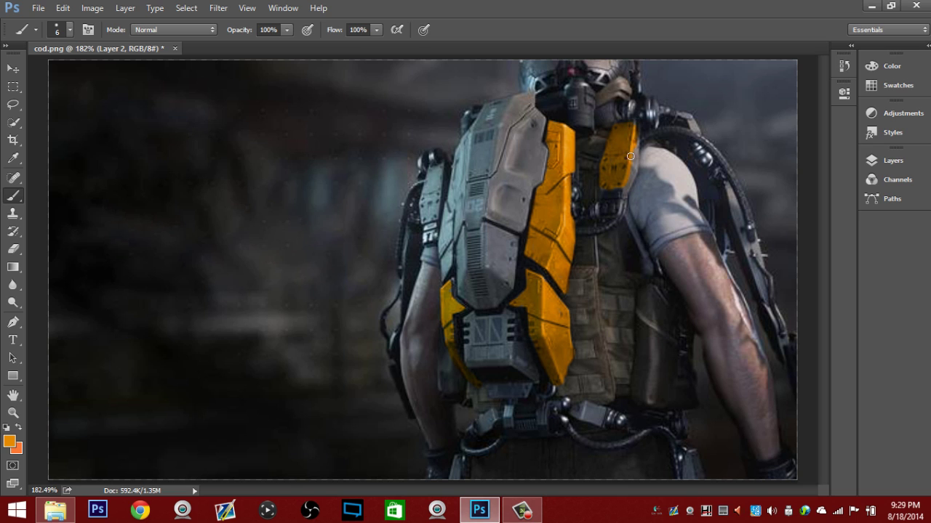
pyautogui.moveTo(624, 189); pyautogui.dragTo(637, 127)
pyautogui.moveTo(441, 166)
pyautogui.mouseDown()
pyautogui.moveTo(435, 218)
pyautogui.moveTo(425, 205)
pyautogui.moveTo(425, 219)
pyautogui.moveTo(429, 175)
pyautogui.moveTo(423, 192)
pyautogui.moveTo(436, 193)
pyautogui.moveTo(437, 181)
pyautogui.moveTo(437, 208)
pyautogui.moveTo(425, 221)
pyautogui.moveTo(424, 205)
pyautogui.moveTo(431, 211)
pyautogui.moveTo(429, 195)
pyautogui.moveTo(429, 222)
pyautogui.moveTo(440, 176)
pyautogui.moveTo(427, 192)
pyautogui.moveTo(431, 170)
pyautogui.mouseUp()
pyautogui.hotkey('ctrl', 'z')
# Step: Duplicate Layer 2 to intensify the strap colour and reduce the copy's opacity to 64%
pyautogui.click(893, 161)
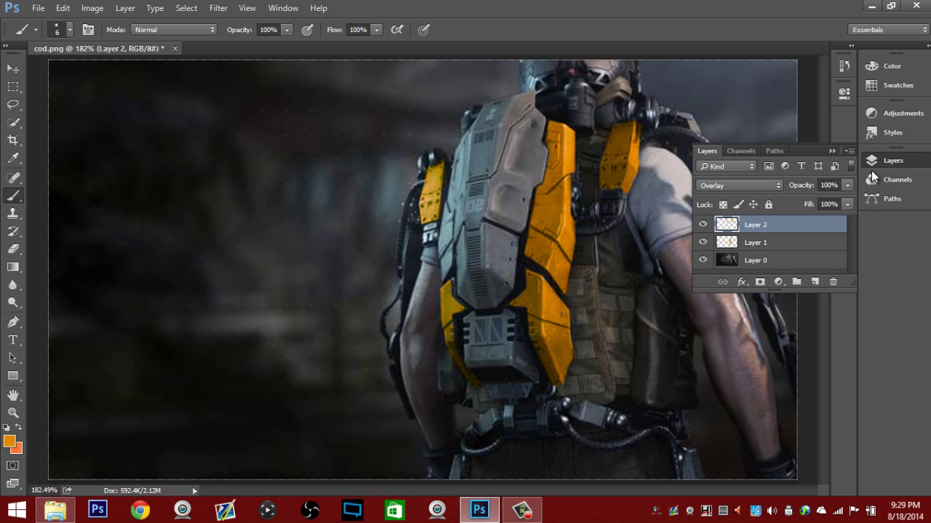
pyautogui.hotkey('ctrl', 'j')
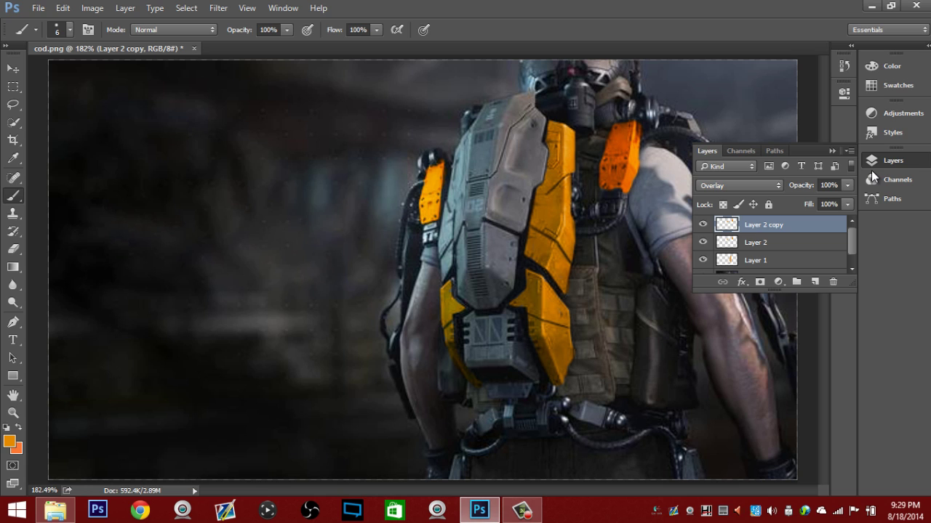
pyautogui.click(846, 187)
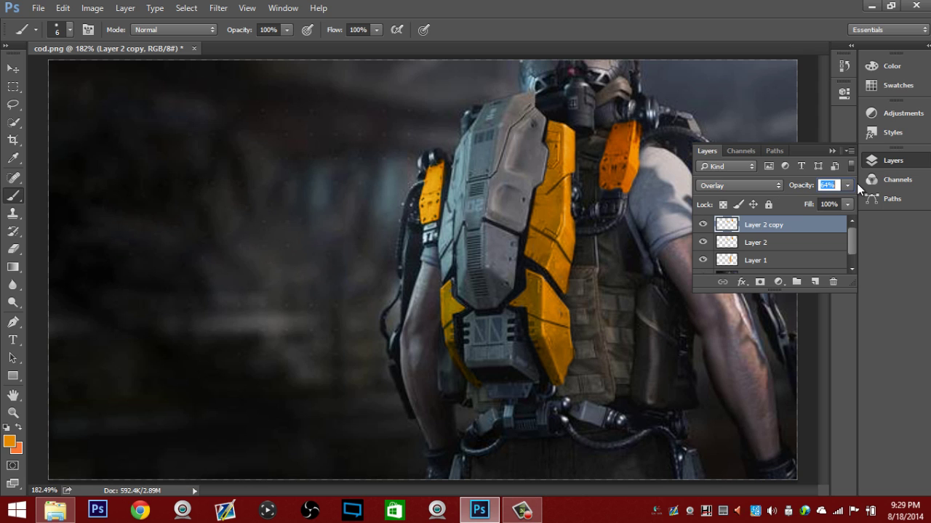
pyautogui.click(881, 161)
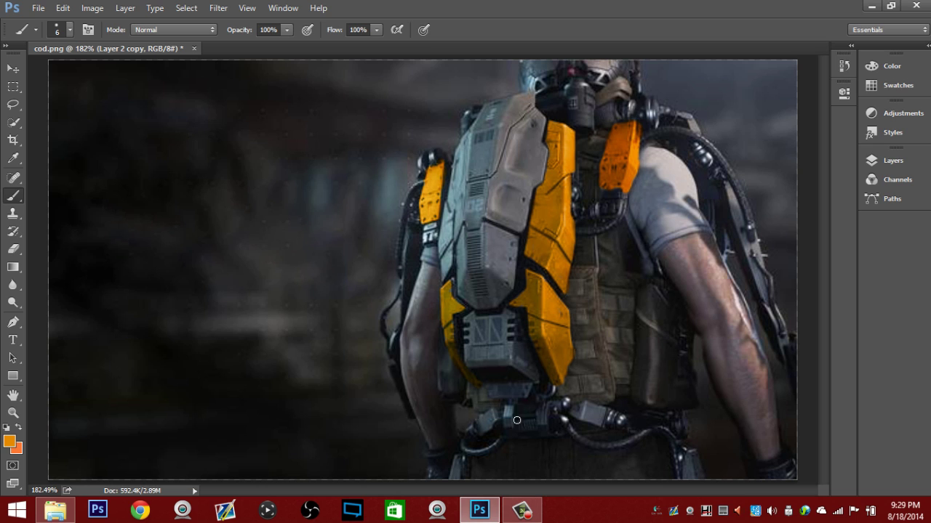
# Step: Add another new layer above the Layer 2 copy and set its blend mode to Overlay
pyautogui.click(914, 178)
pyautogui.click(886, 181)
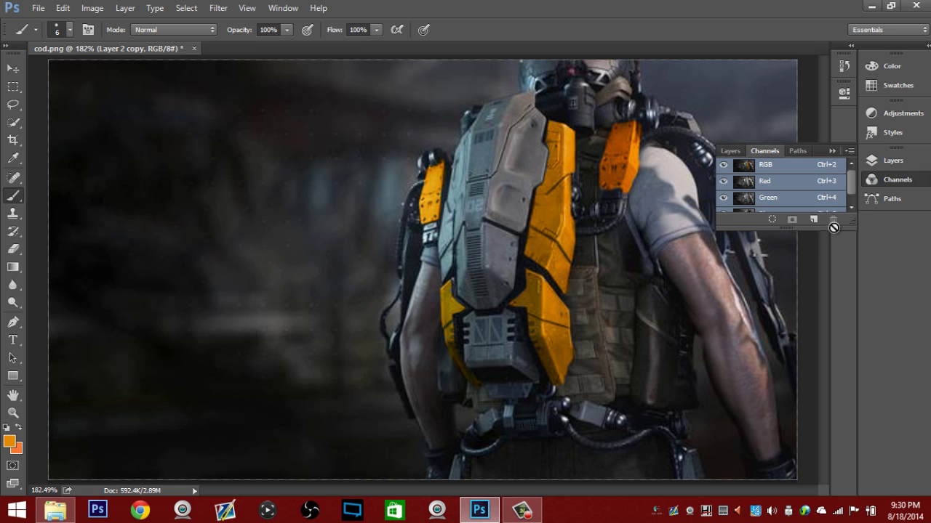
pyautogui.click(887, 160)
pyautogui.click(816, 282)
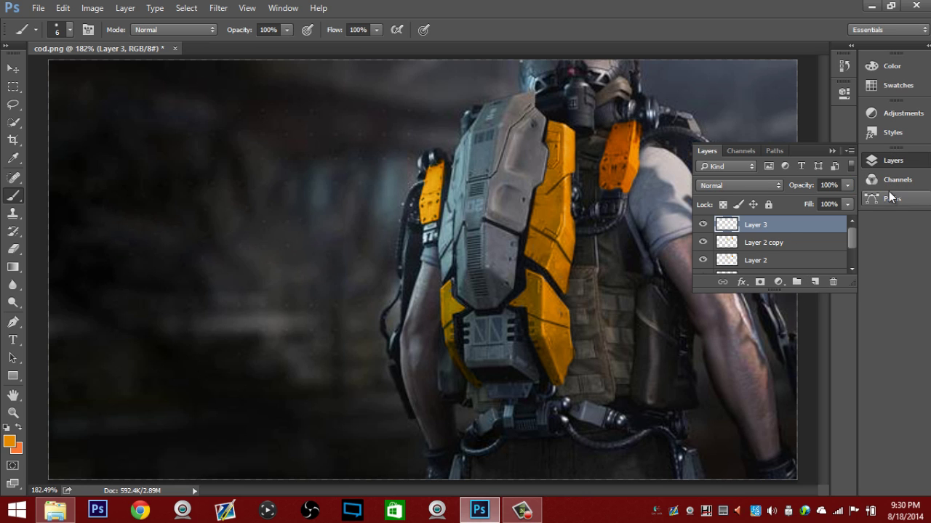
pyautogui.click(891, 161)
pyautogui.click(647, 137)
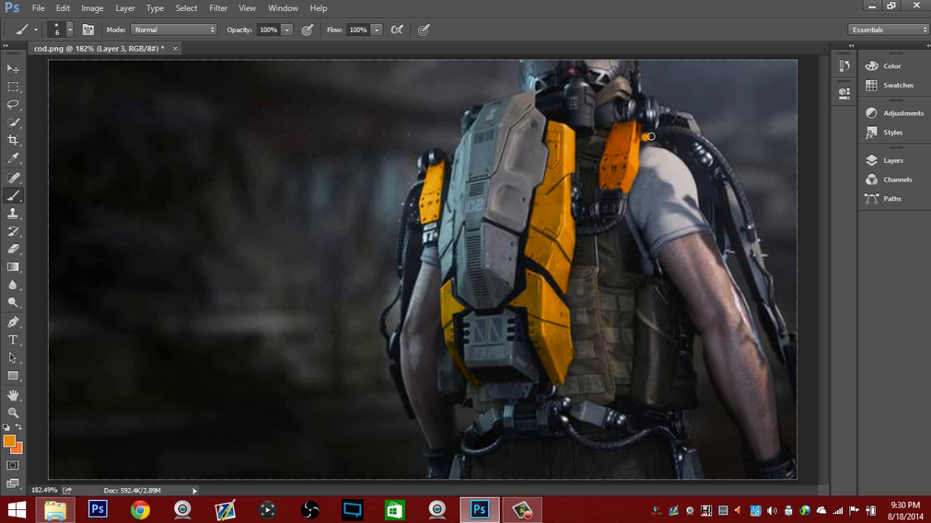
pyautogui.click(891, 180)
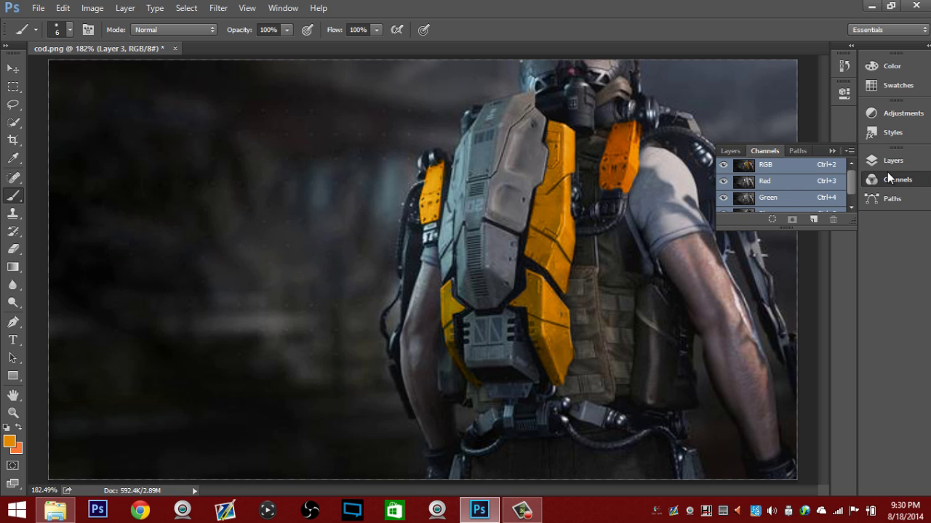
pyautogui.click(893, 161)
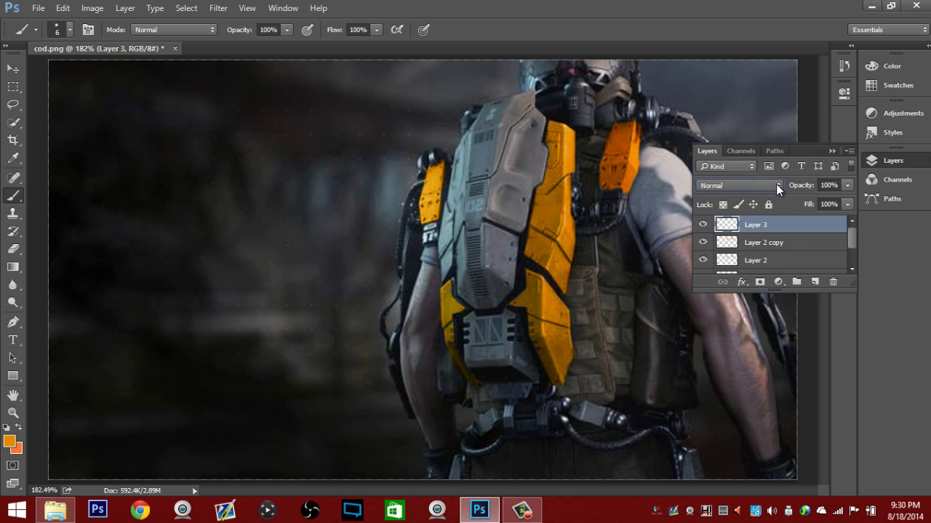
pyautogui.click(776, 184)
pyautogui.click(751, 322)
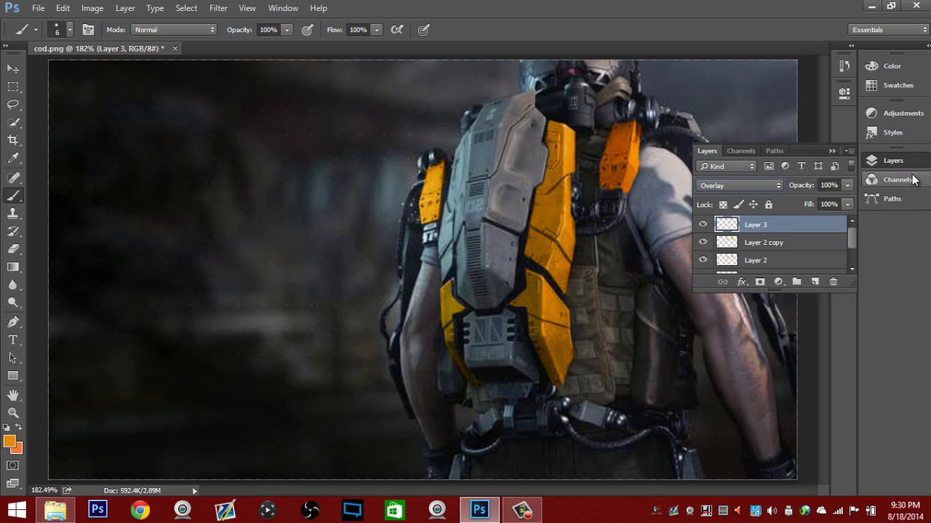
# Step: Paint the hoses over both shoulders, beside the chest strap and around the waist orange on Layer 3
pyautogui.click(687, 158)
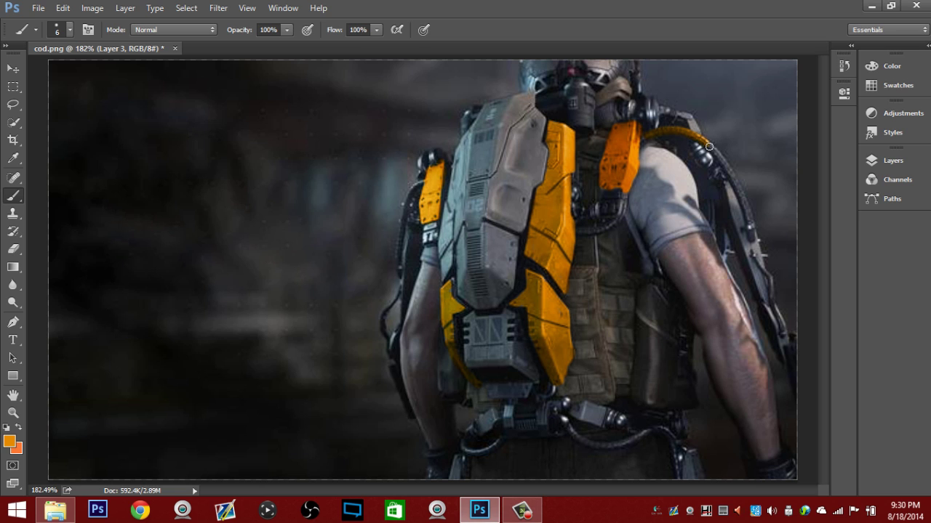
pyautogui.moveTo(709, 147)
pyautogui.mouseDown()
pyautogui.moveTo(737, 184)
pyautogui.moveTo(751, 235)
pyautogui.moveTo(747, 209)
pyautogui.mouseUp()
pyautogui.click(14, 249)
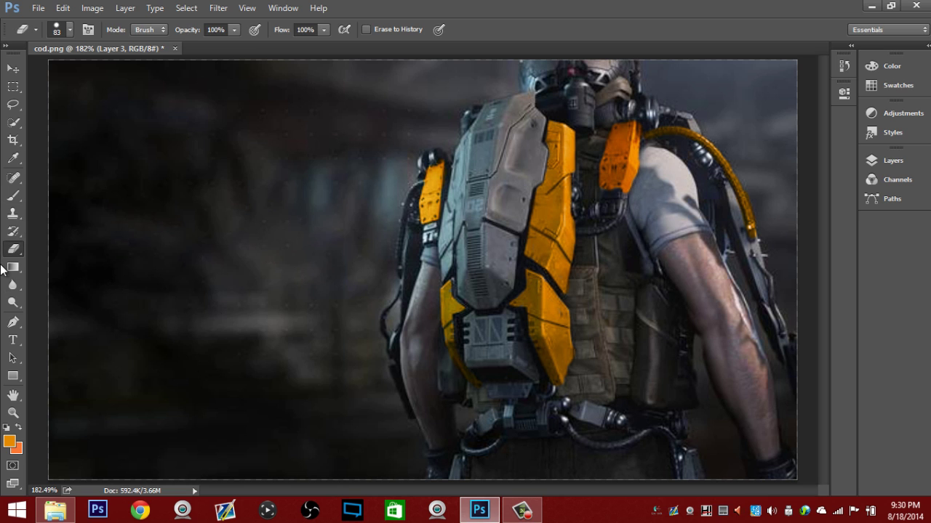
pyautogui.click(14, 195)
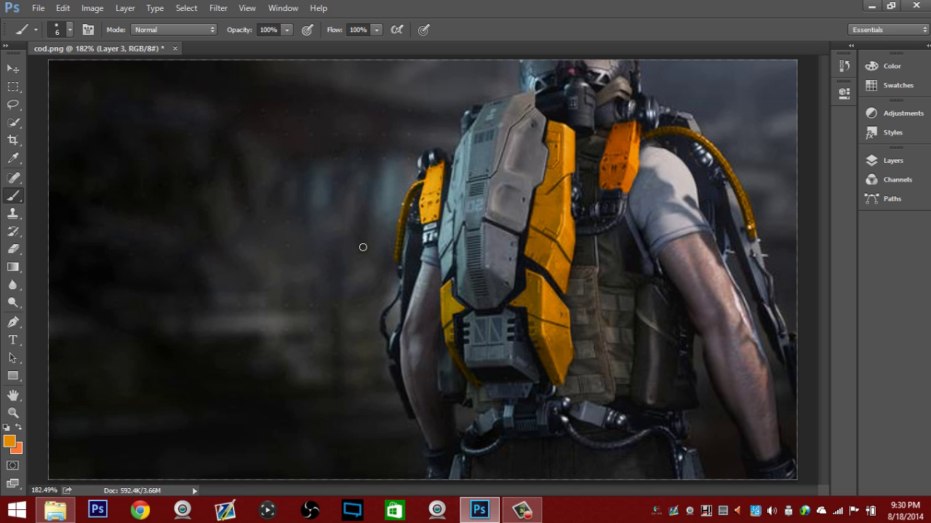
pyautogui.click(13, 248)
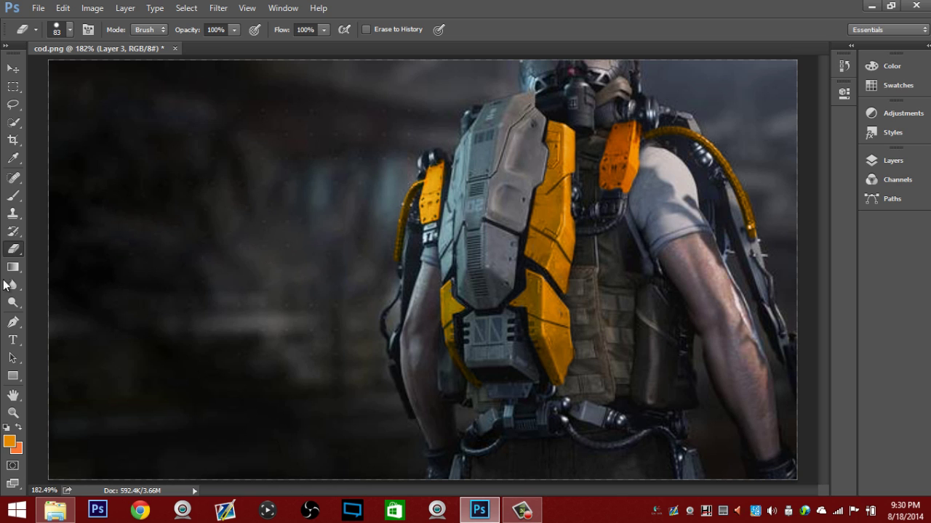
pyautogui.click(13, 196)
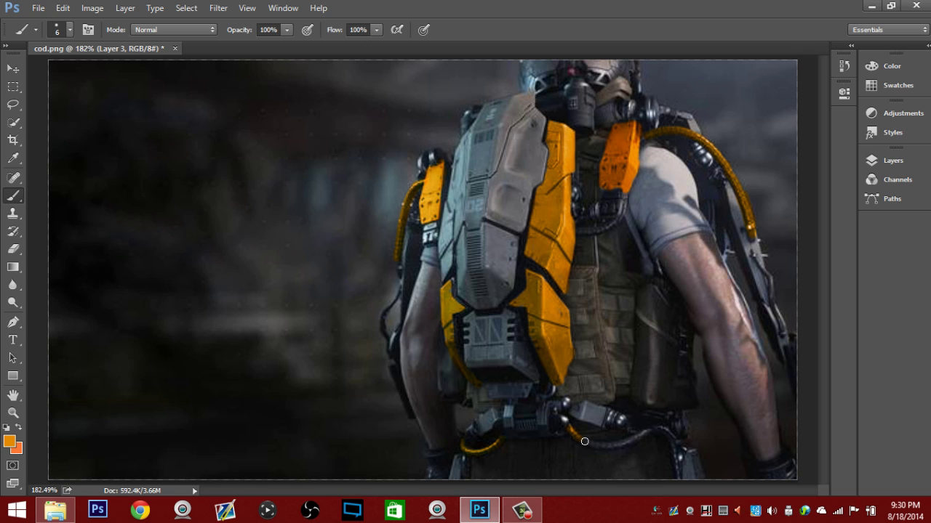
pyautogui.hotkey('ctrl', 'z')
pyautogui.moveTo(600, 445); pyautogui.dragTo(622, 445)
# Step: Add a new layer above Layer 3 and set its blend mode to Overlay
pyautogui.click(914, 162)
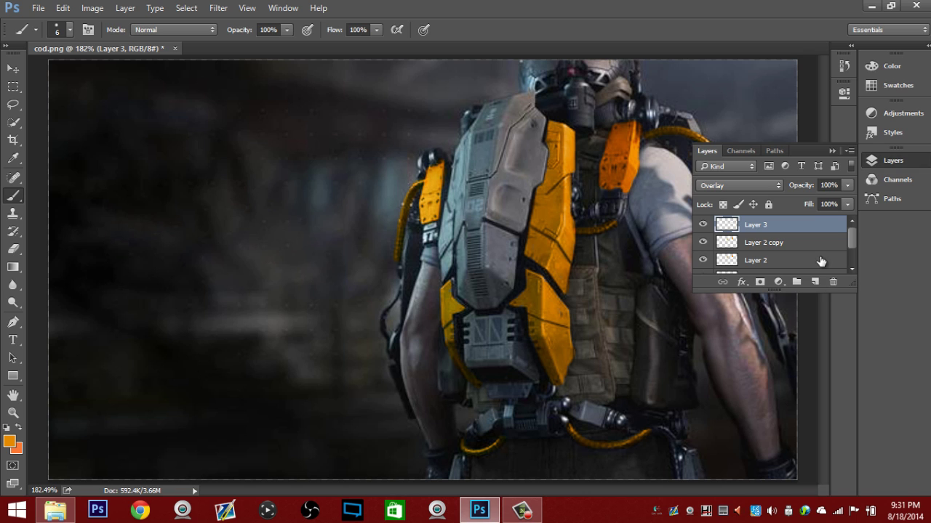
pyautogui.click(816, 282)
pyautogui.click(751, 185)
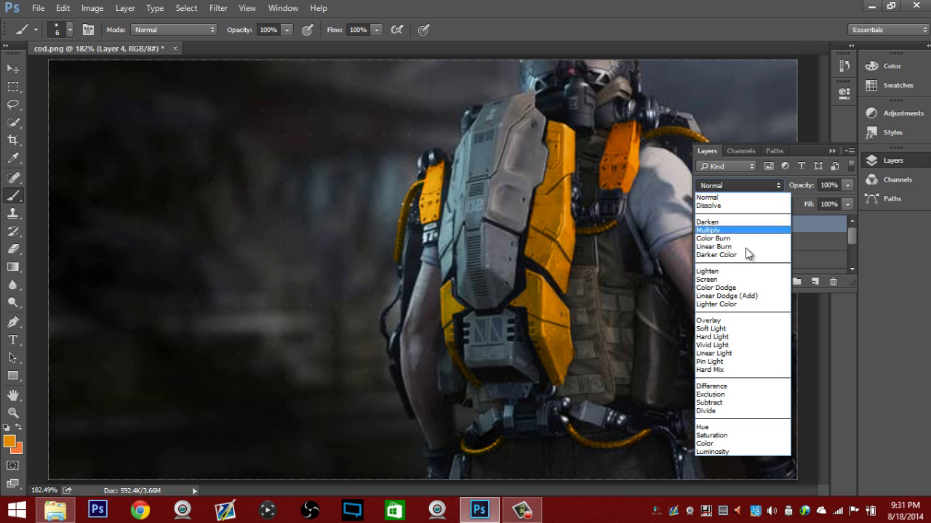
pyautogui.click(740, 315)
pyautogui.click(906, 161)
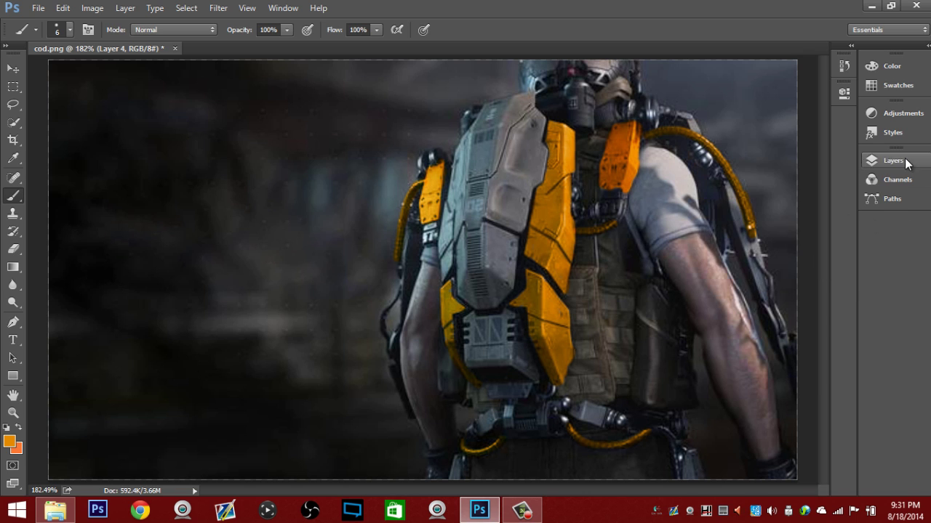
# Step: Set the foreground colour to white (ffffff) and return to the Brush tool
pyautogui.click(10, 441)
pyautogui.click(216, 152)
pyautogui.write('ffffff')
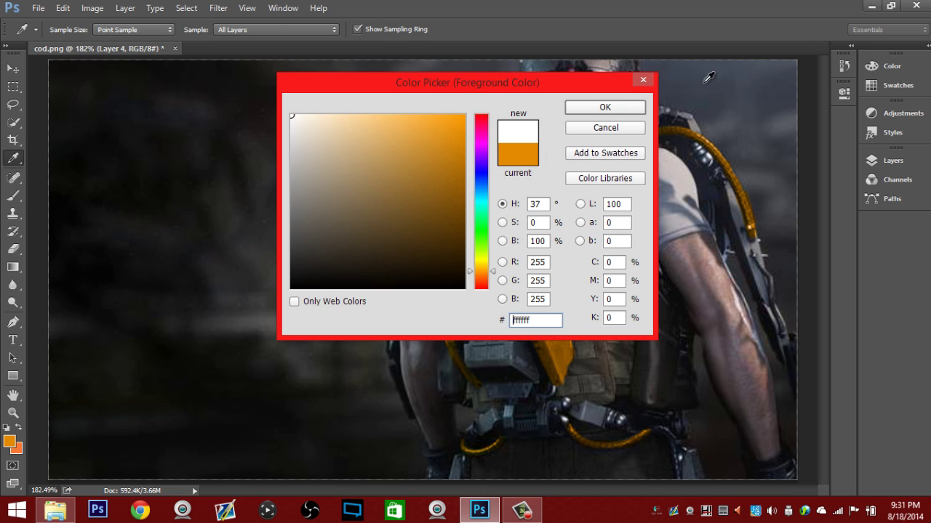
pyautogui.click(620, 109)
pyautogui.press('b')
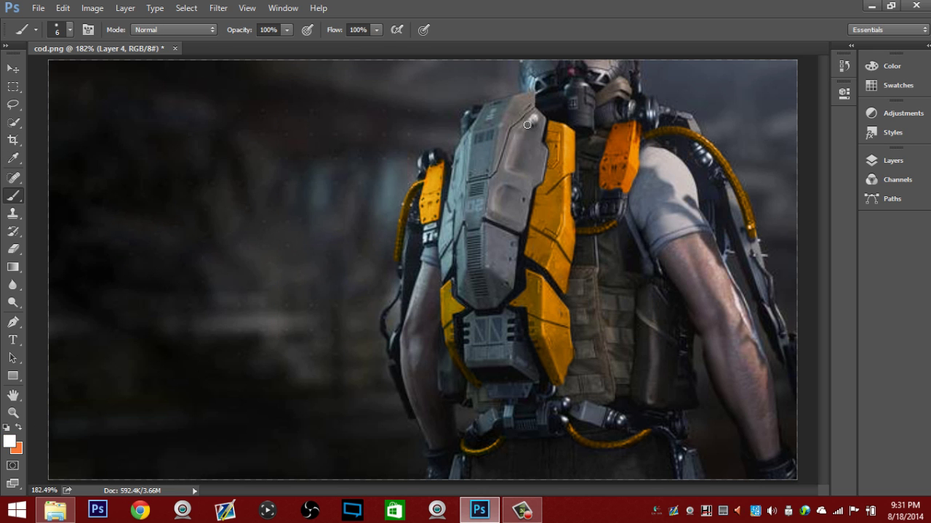
# Step: Paint the grey centre plates of the backpack and the metal belt parts white on Layer 4
pyautogui.moveTo(527, 125)
pyautogui.mouseDown()
pyautogui.moveTo(536, 115)
pyautogui.moveTo(512, 145)
pyautogui.mouseUp()
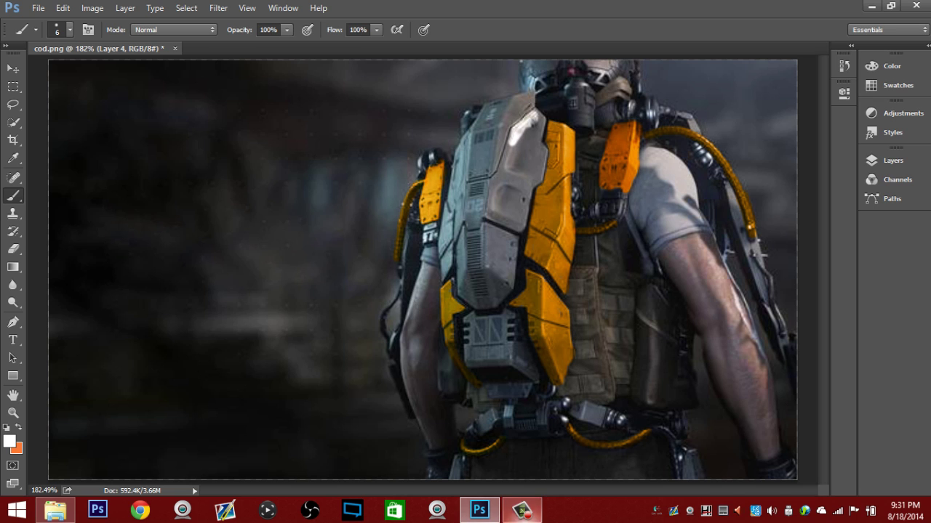
pyautogui.click(522, 511)
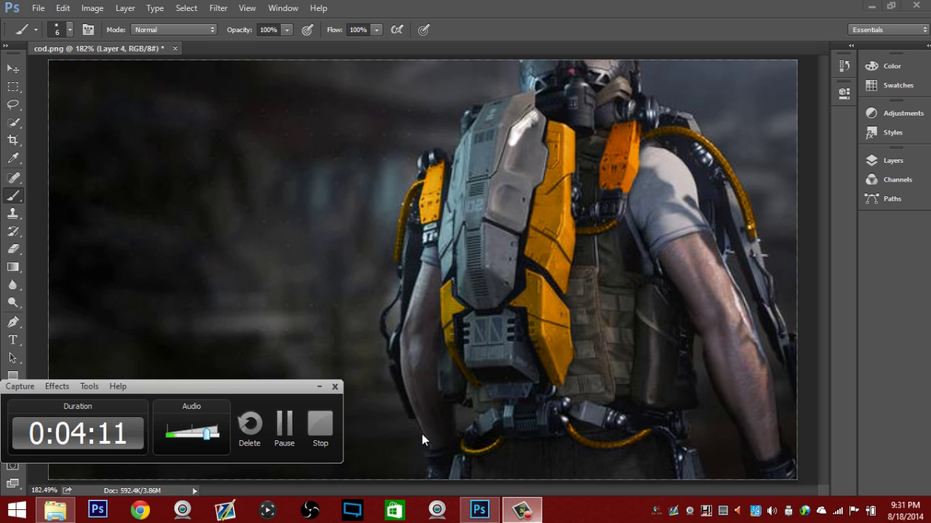
pyautogui.click(284, 429)
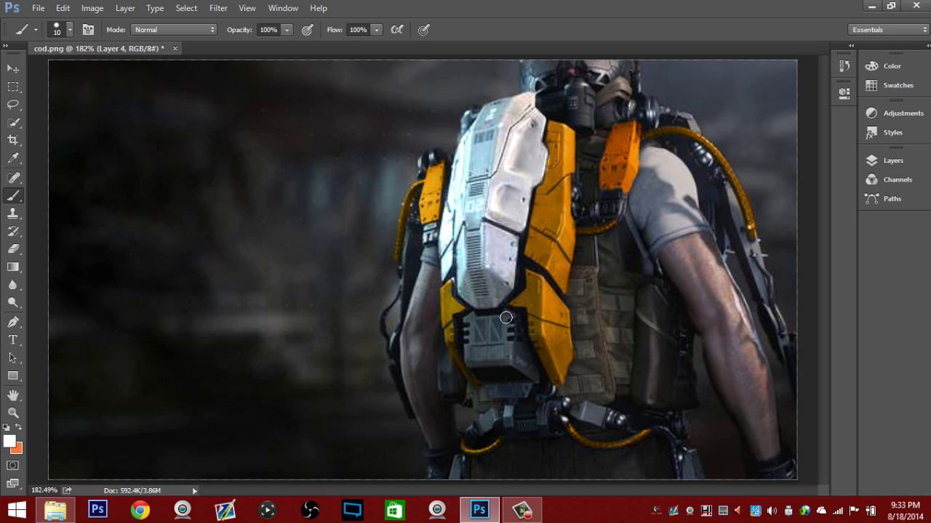
pyautogui.moveTo(505, 318)
pyautogui.mouseDown()
pyautogui.moveTo(506, 347)
pyautogui.moveTo(534, 376)
pyautogui.moveTo(515, 349)
pyautogui.moveTo(511, 329)
pyautogui.moveTo(520, 356)
pyautogui.moveTo(513, 321)
pyautogui.moveTo(504, 348)
pyautogui.moveTo(511, 356)
pyautogui.moveTo(496, 358)
pyautogui.moveTo(506, 360)
pyautogui.moveTo(468, 357)
pyautogui.moveTo(472, 347)
pyautogui.moveTo(479, 361)
pyautogui.moveTo(476, 331)
pyautogui.mouseUp()
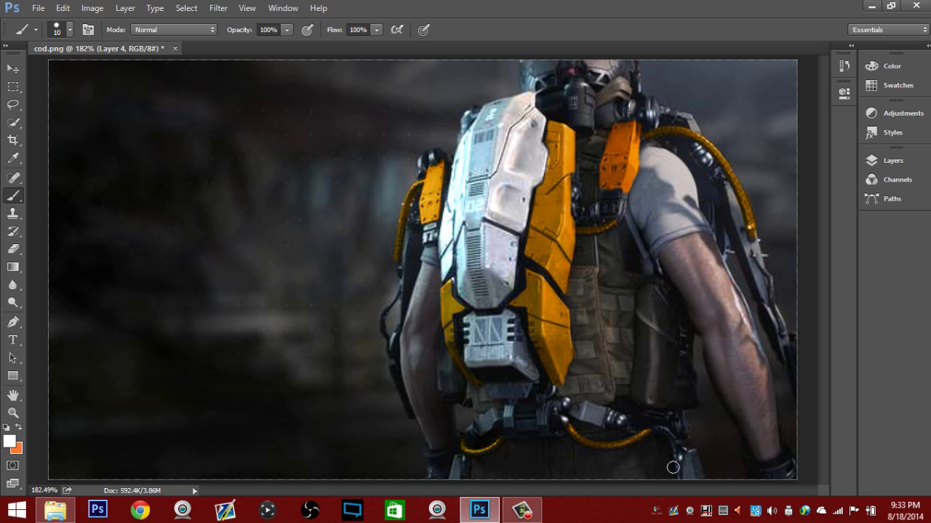
pyautogui.moveTo(571, 420)
pyautogui.mouseDown()
pyautogui.moveTo(614, 421)
pyautogui.moveTo(599, 425)
pyautogui.moveTo(581, 410)
pyautogui.moveTo(619, 419)
pyautogui.mouseUp()
pyautogui.moveTo(549, 412)
pyautogui.mouseDown()
pyautogui.moveTo(557, 407)
pyautogui.moveTo(542, 421)
pyautogui.moveTo(549, 433)
pyautogui.moveTo(525, 430)
pyautogui.moveTo(515, 411)
pyautogui.moveTo(524, 413)
pyautogui.moveTo(511, 412)
pyautogui.moveTo(515, 429)
pyautogui.moveTo(490, 420)
pyautogui.mouseUp()
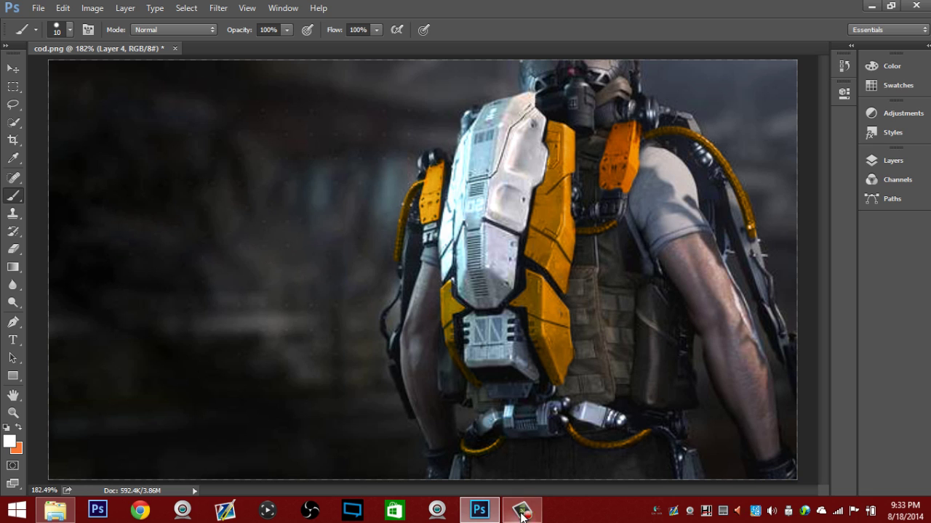
pyautogui.moveTo(523, 512)
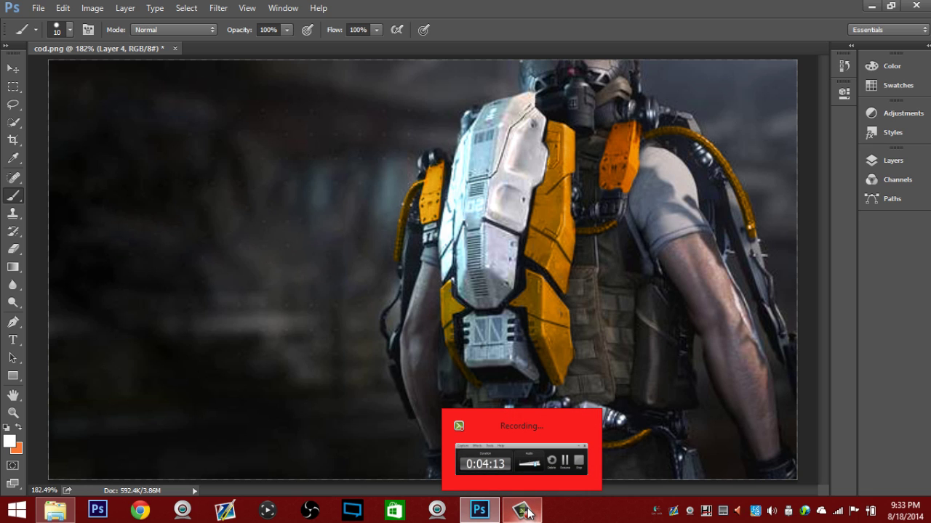
pyautogui.click(524, 512)
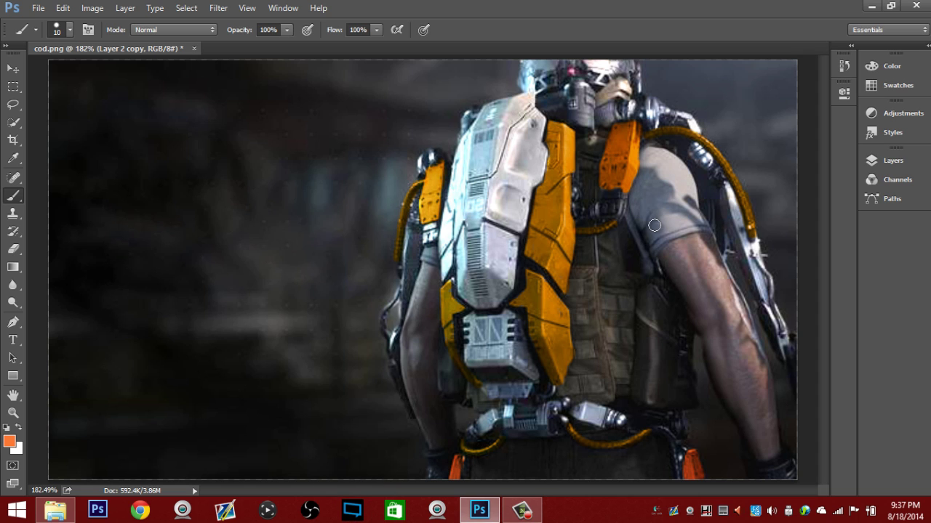
# Step: Add a new layer above the Layer 2 copy, dab orange on the shirt sleeve, and set the layer to Overlay
pyautogui.click(894, 161)
pyautogui.click(817, 282)
pyautogui.click(882, 158)
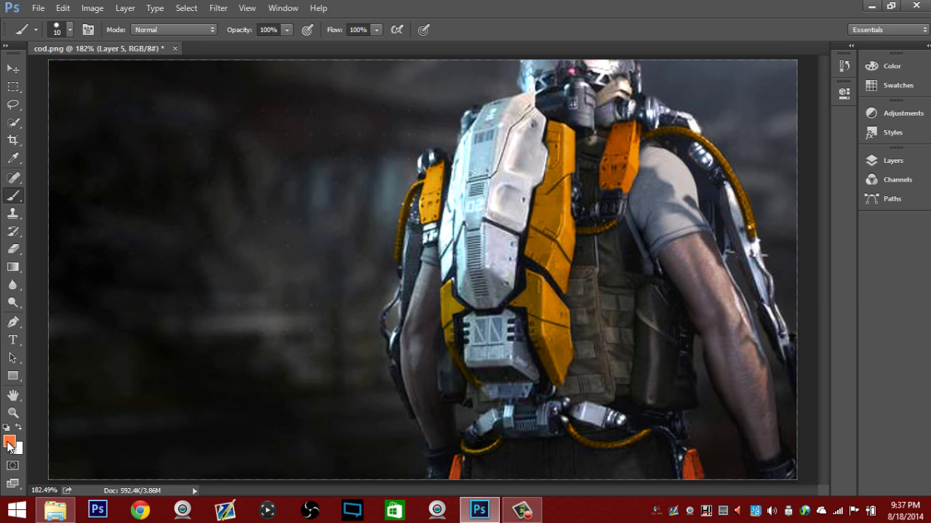
pyautogui.moveTo(660, 163); pyautogui.dragTo(652, 178)
pyautogui.click(888, 160)
pyautogui.click(750, 186)
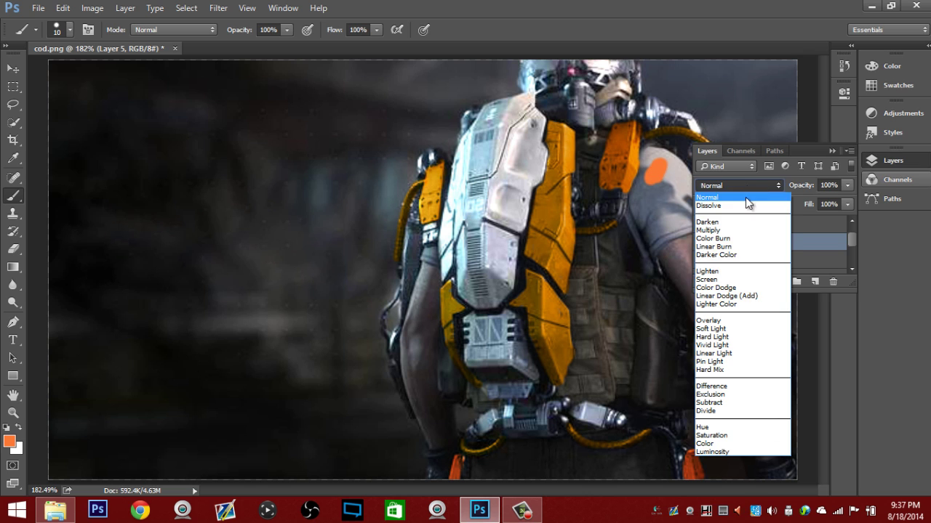
pyautogui.click(708, 321)
pyautogui.click(897, 166)
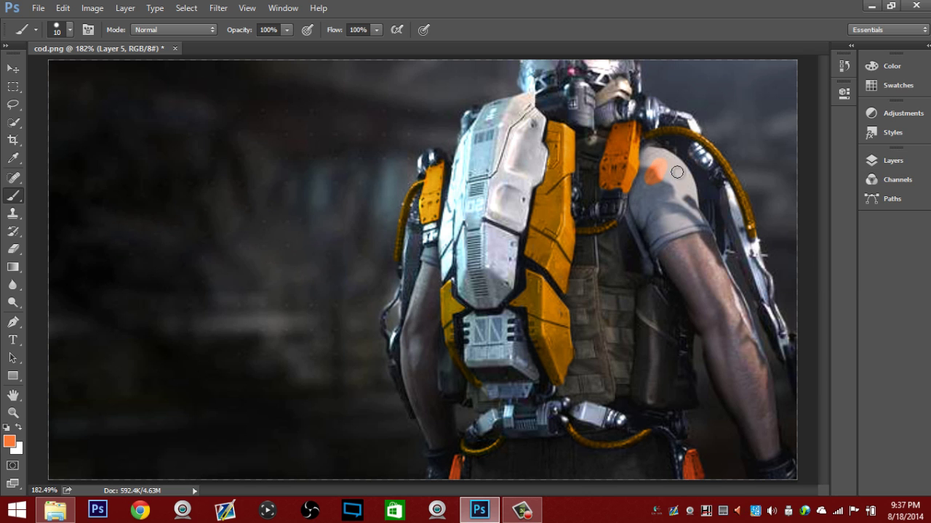
# Step: Paint both shirt sleeves orange on Layer 5, reducing the brush to 4 px for the edges and the small sleeve
pyautogui.moveTo(676, 171)
pyautogui.mouseDown()
pyautogui.moveTo(647, 204)
pyautogui.moveTo(647, 158)
pyautogui.moveTo(682, 168)
pyautogui.moveTo(690, 187)
pyautogui.moveTo(675, 178)
pyautogui.moveTo(675, 194)
pyautogui.moveTo(650, 198)
pyautogui.moveTo(650, 225)
pyautogui.moveTo(635, 198)
pyautogui.moveTo(651, 238)
pyautogui.moveTo(641, 217)
pyautogui.moveTo(688, 195)
pyautogui.moveTo(655, 232)
pyautogui.moveTo(684, 218)
pyautogui.moveTo(694, 195)
pyautogui.moveTo(698, 218)
pyautogui.moveTo(648, 239)
pyautogui.moveTo(699, 219)
pyautogui.mouseUp()
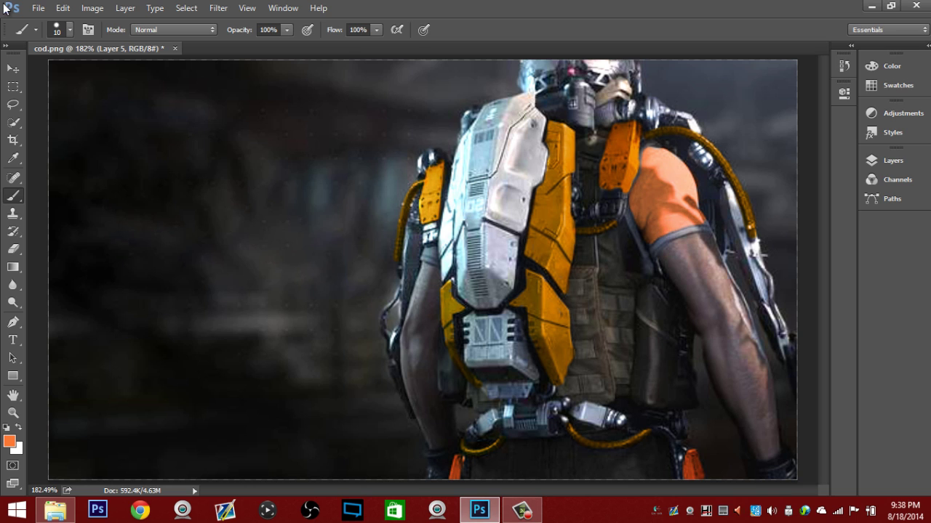
pyautogui.click(70, 30)
pyautogui.moveTo(78, 71); pyautogui.dragTo(75, 71)
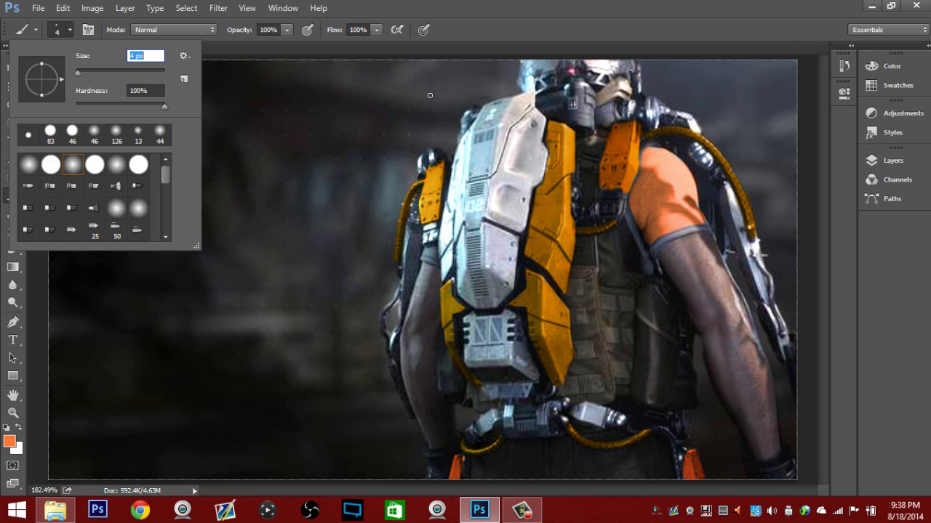
pyautogui.click(704, 222)
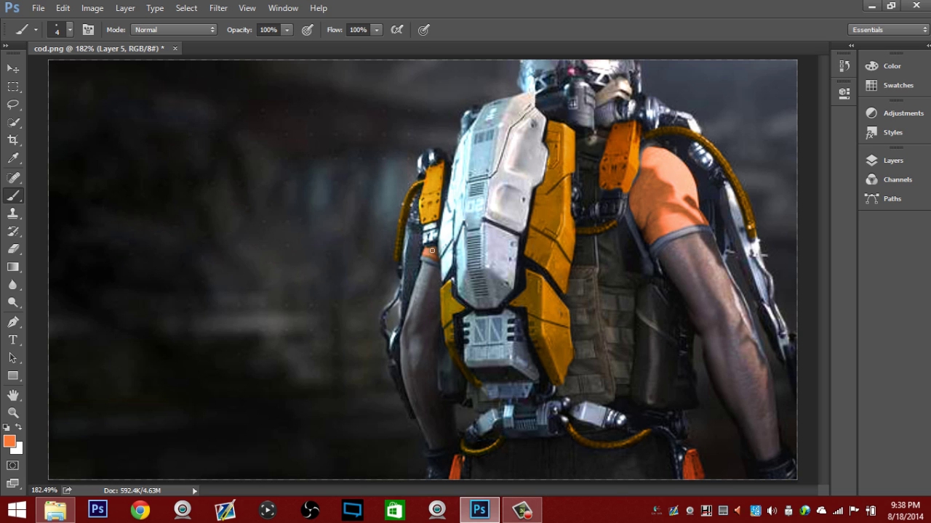
# Step: Duplicate Layer 5 to intensify the sleeve colour and reduce the copy's opacity to 36%
pyautogui.click(888, 159)
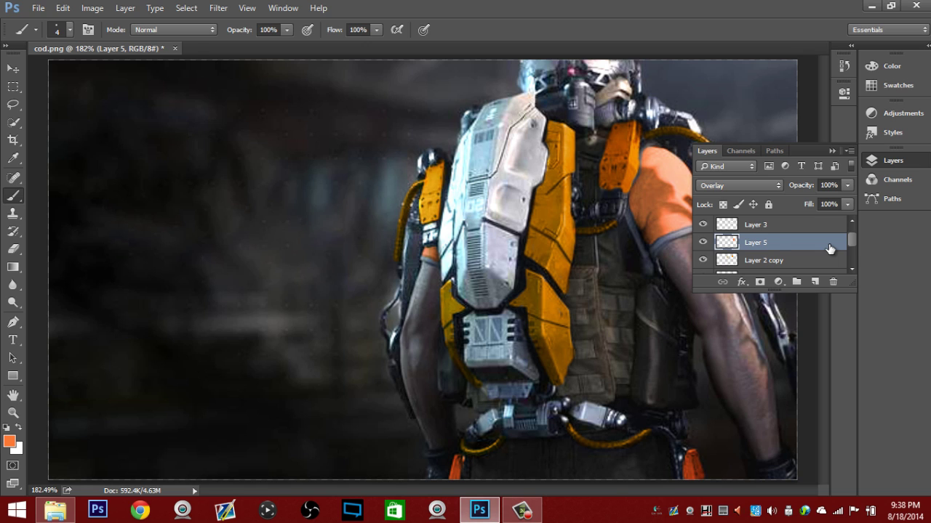
pyautogui.hotkey('ctrl', 'j')
pyautogui.click(847, 185)
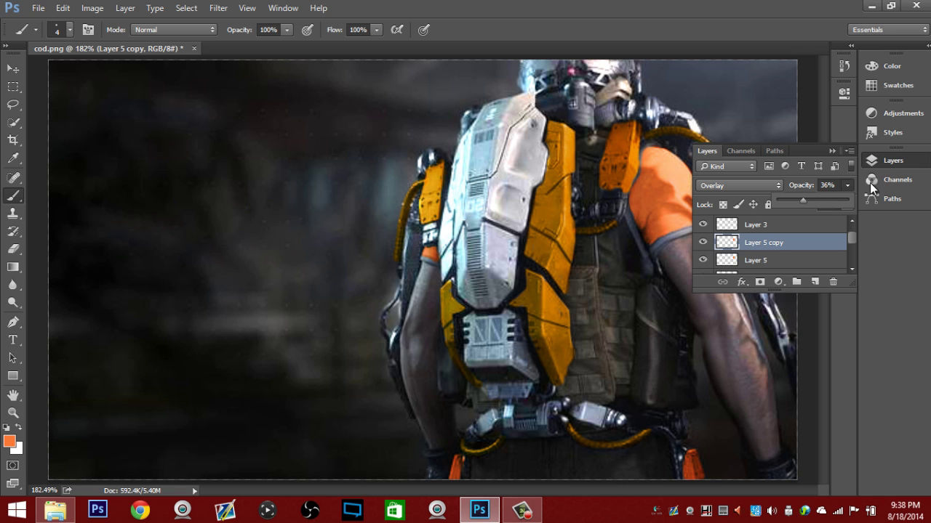
pyautogui.click(879, 160)
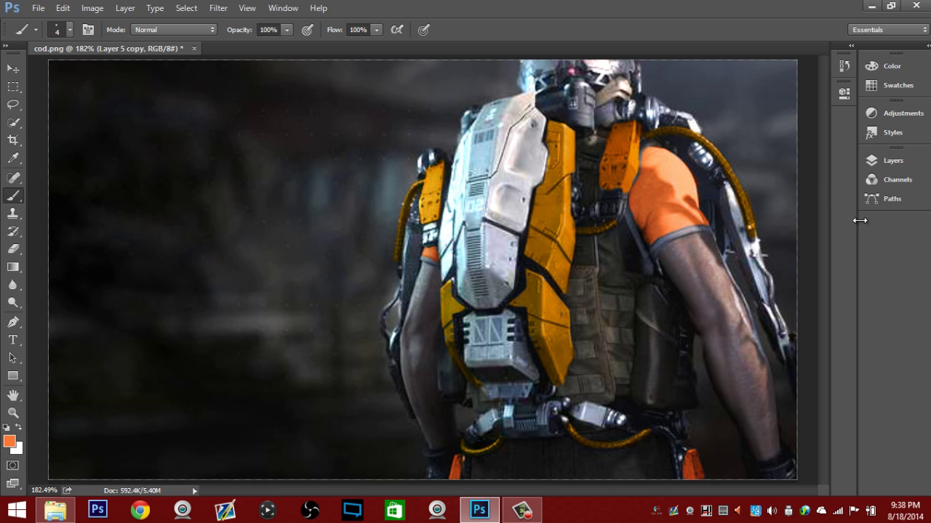
# Step: Duplicate Layer 1 to intensify the orange of the backpack's side panels
pyautogui.click(906, 166)
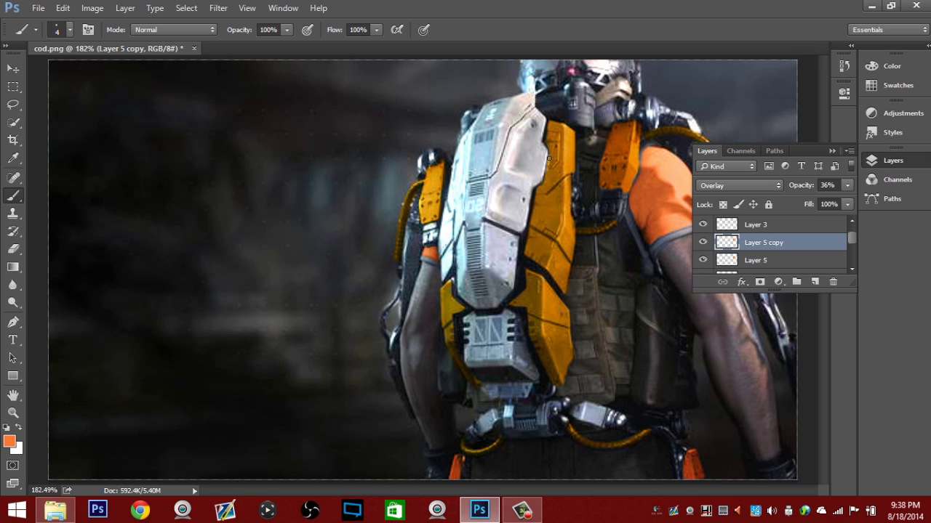
pyautogui.scroll(-3, 794, 253)
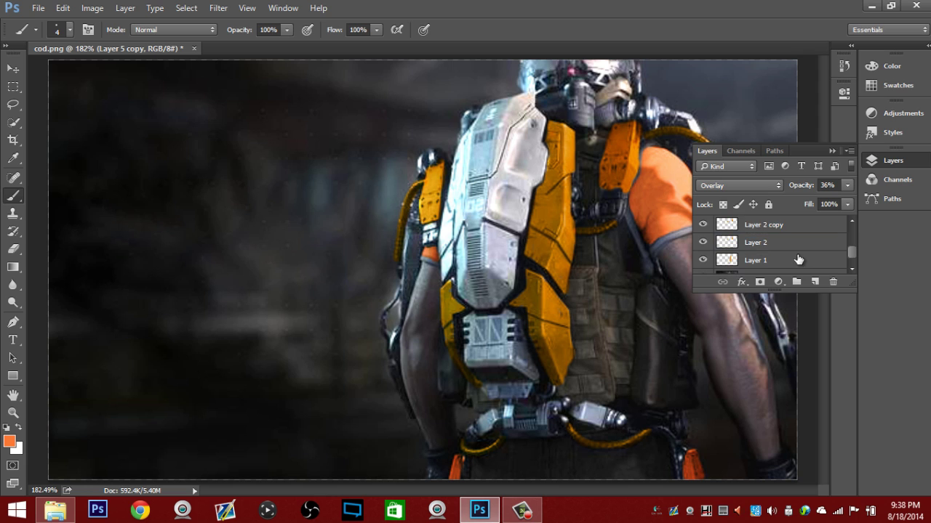
pyautogui.click(702, 259)
pyautogui.click(755, 262)
pyautogui.hotkey('ctrl', 'j')
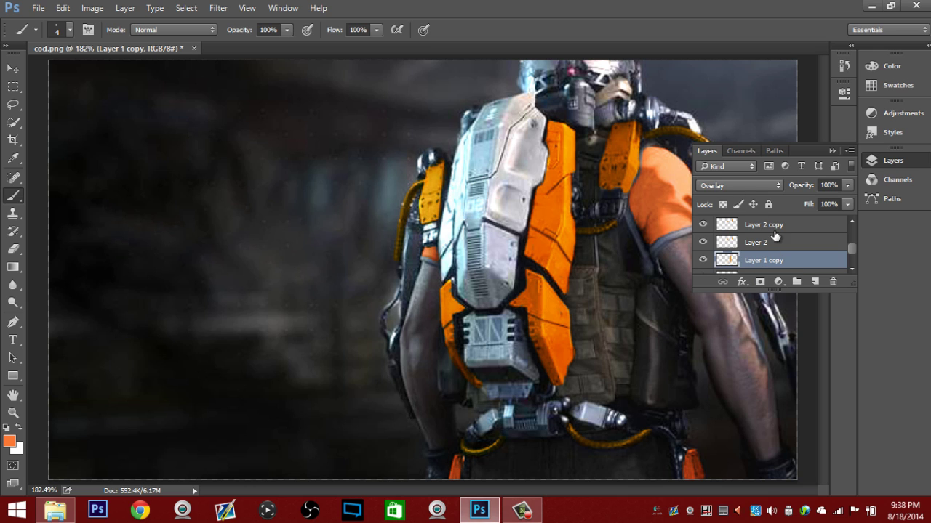
# Step: Duplicate the Layer 2 copy to deepen the shoulder strap orange, keeping the duplicate's opacity at 64%
pyautogui.click(703, 242)
pyautogui.click(703, 242)
pyautogui.click(756, 242)
pyautogui.scroll(1, 761, 254)
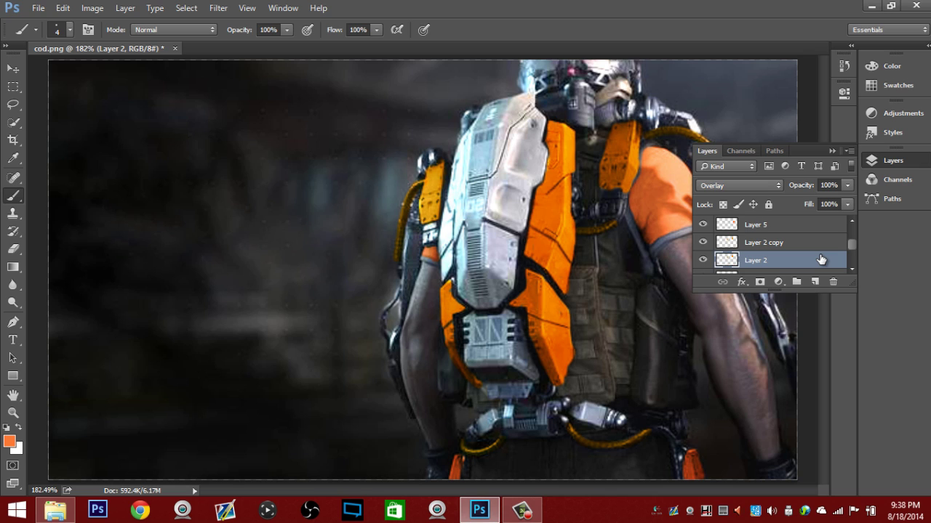
pyautogui.click(770, 243)
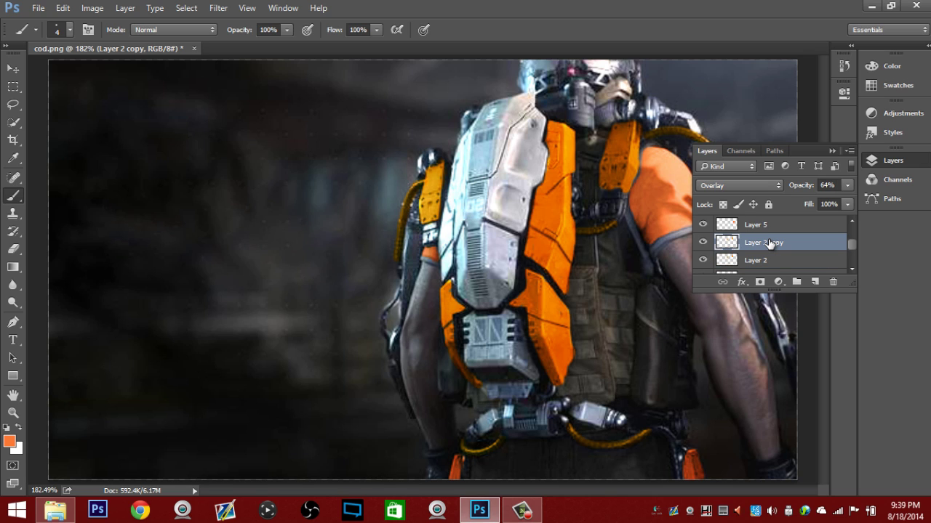
pyautogui.hotkey('ctrl', 'j')
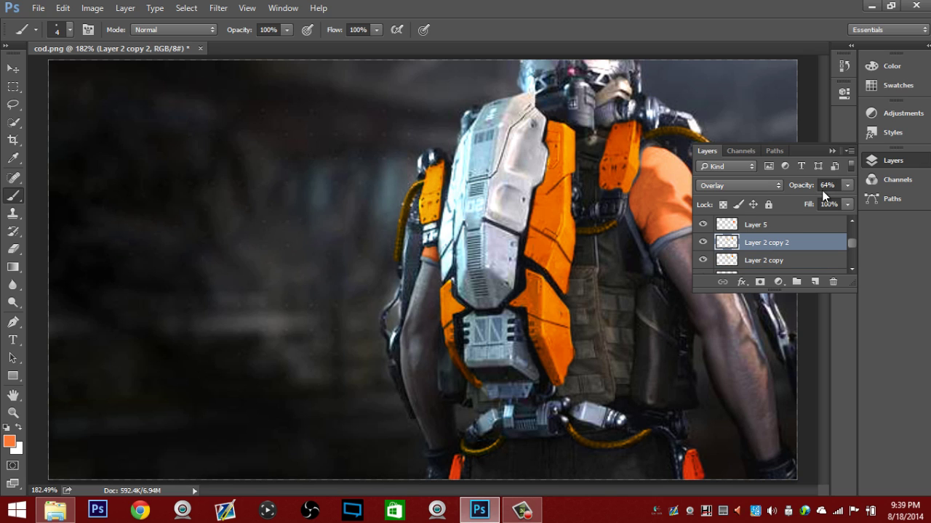
pyautogui.click(846, 186)
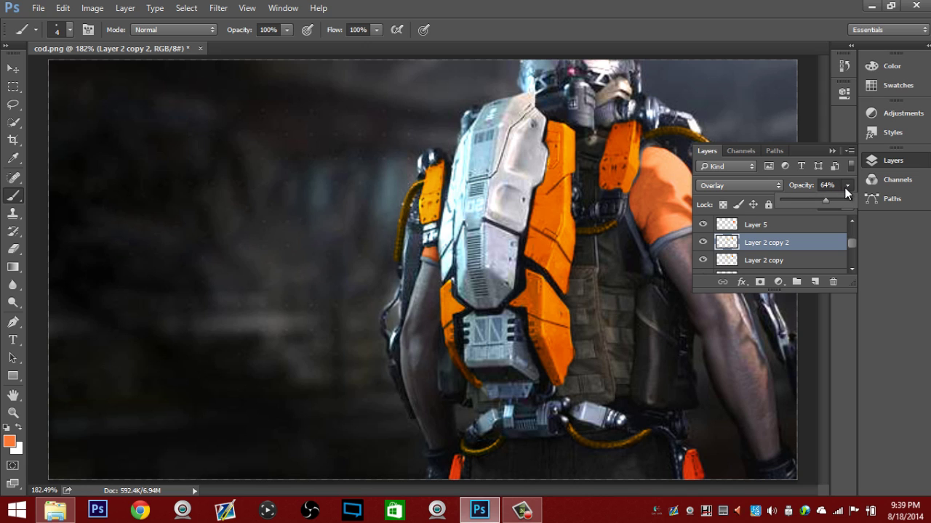
pyautogui.click(846, 191)
pyautogui.press('Return')
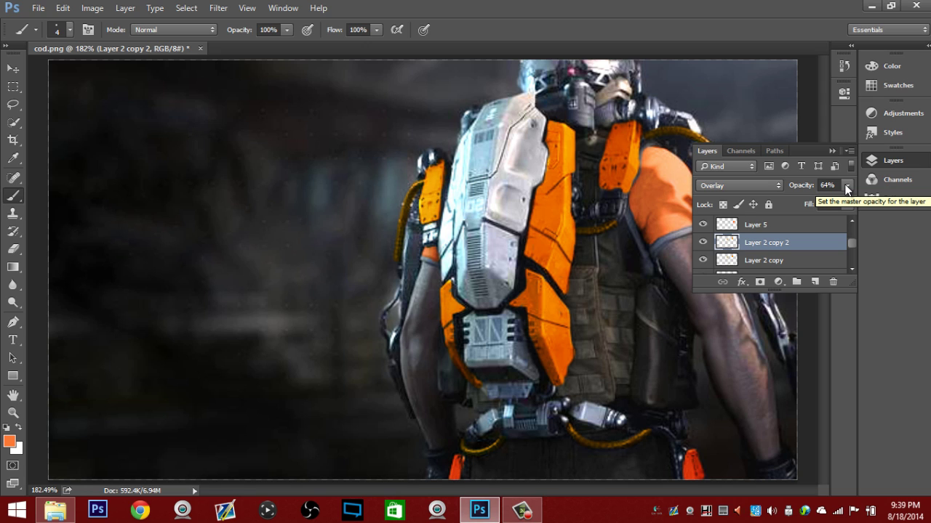
pyautogui.scroll(1, 767, 246)
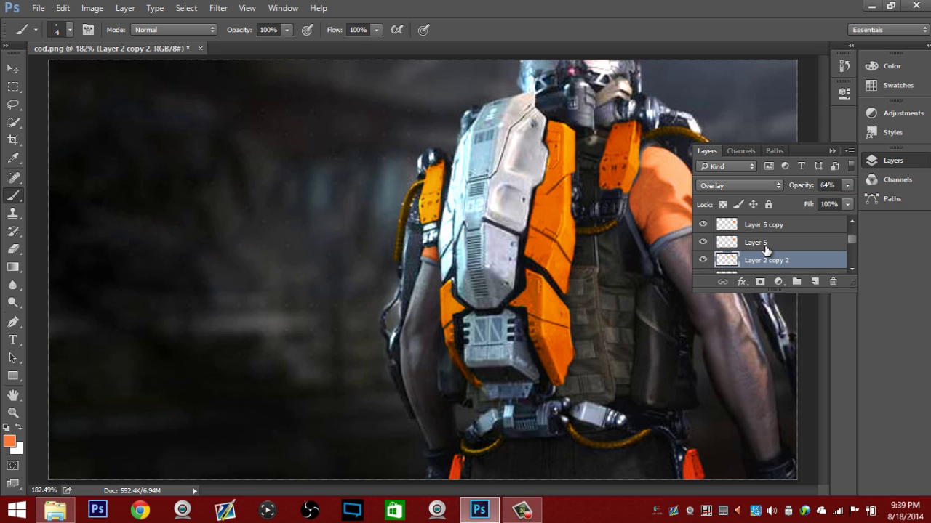
# Step: Duplicate Layer 3 to intensify the orange of the suit's cables, identifying the right layer by toggling visibility
pyautogui.click(702, 242)
pyautogui.click(702, 242)
pyautogui.scroll(1, 705, 240)
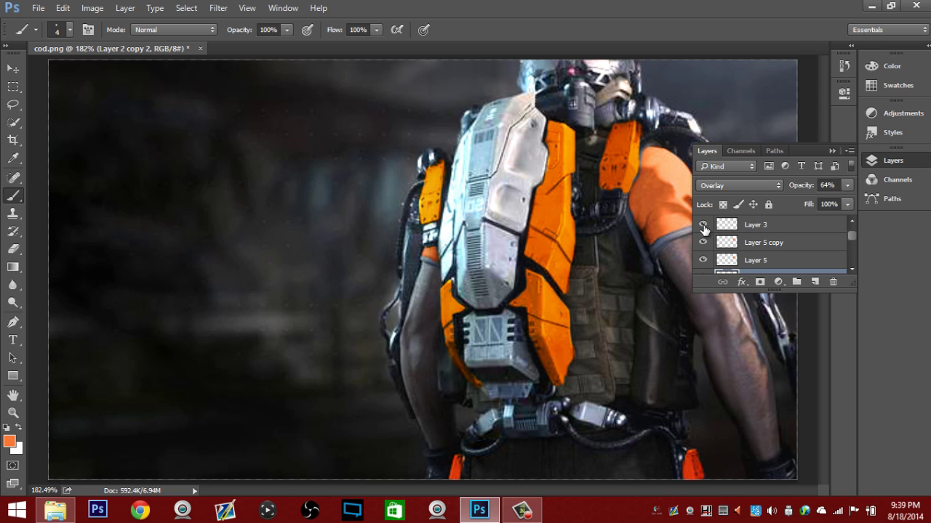
pyautogui.click(703, 225)
pyautogui.click(751, 222)
pyautogui.hotkey('ctrl', 'j')
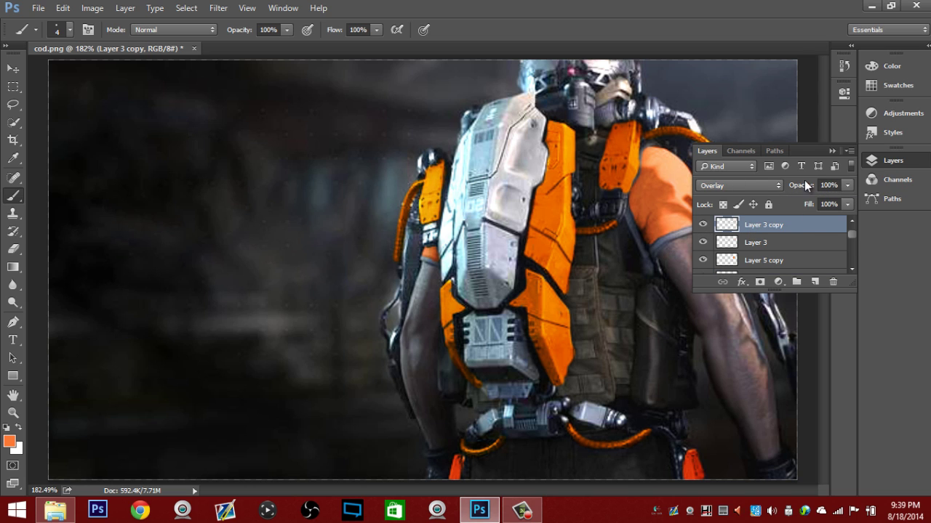
pyautogui.click(848, 151)
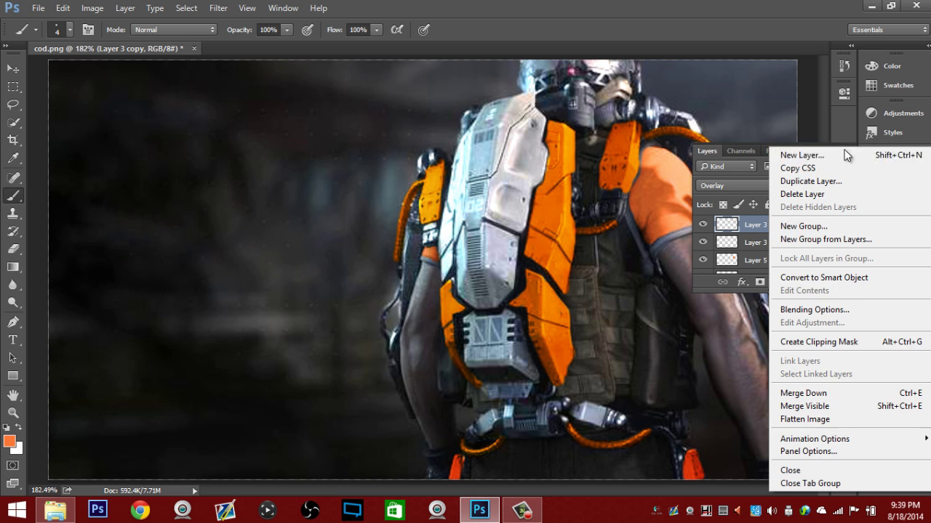
pyautogui.click(729, 147)
pyautogui.click(887, 160)
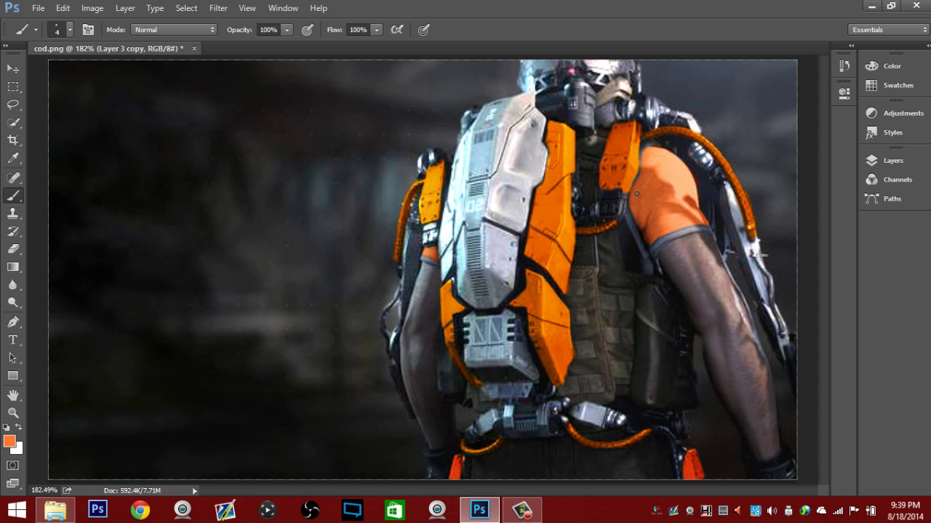
pyautogui.click(522, 511)
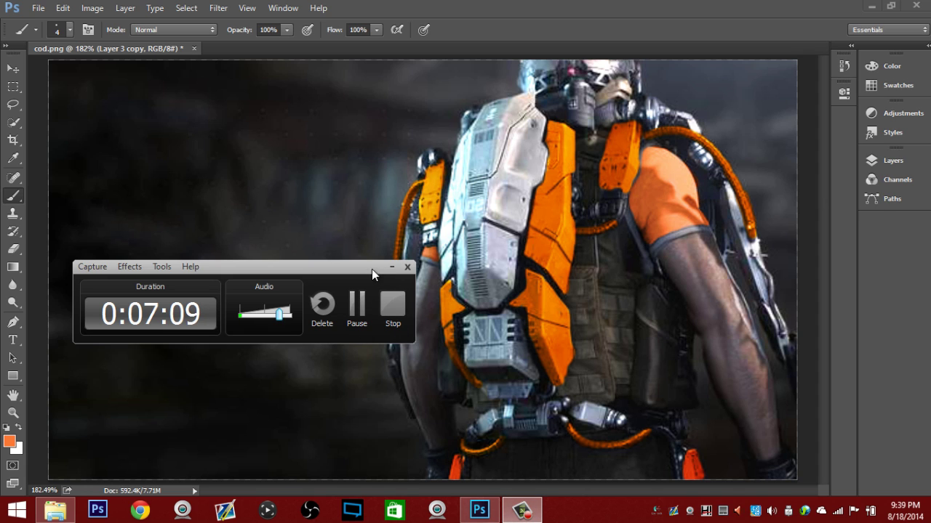
pyautogui.click(388, 268)
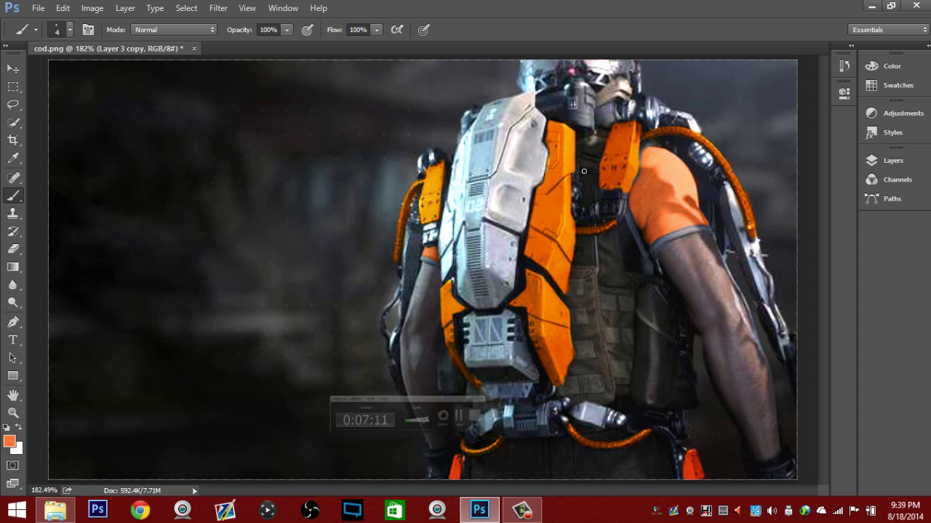
# Step: Add a new layer above the Layer 3 copy and paint the large sleeve's hem white
pyautogui.click(888, 160)
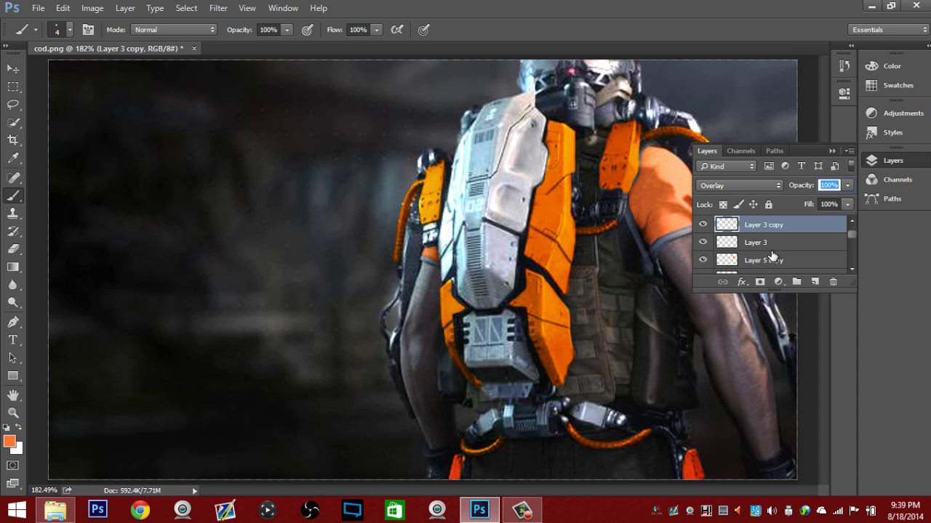
pyautogui.scroll(1, 812, 248)
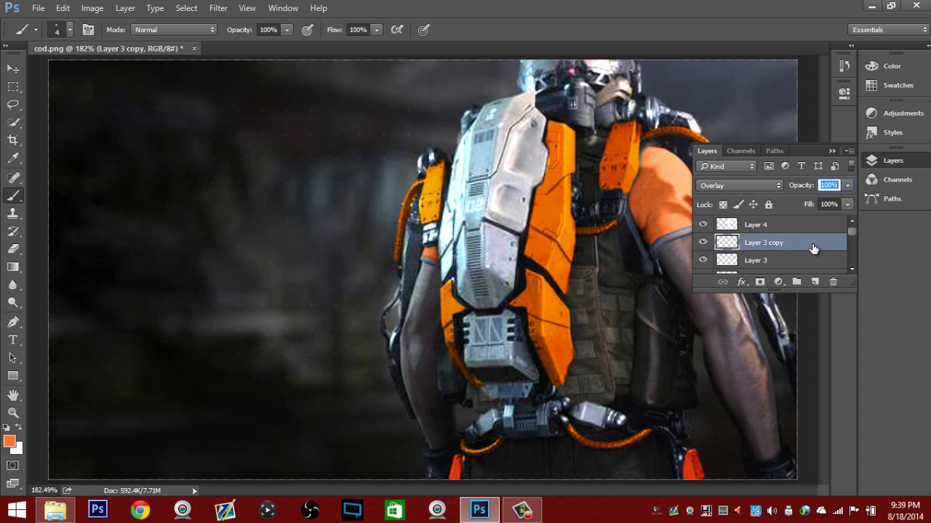
pyautogui.click(814, 282)
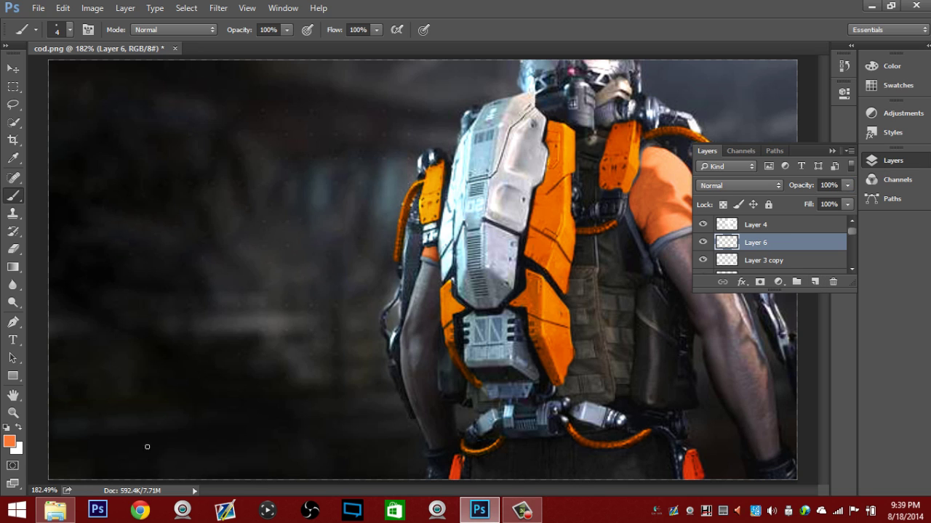
pyautogui.click(19, 429)
pyautogui.click(884, 162)
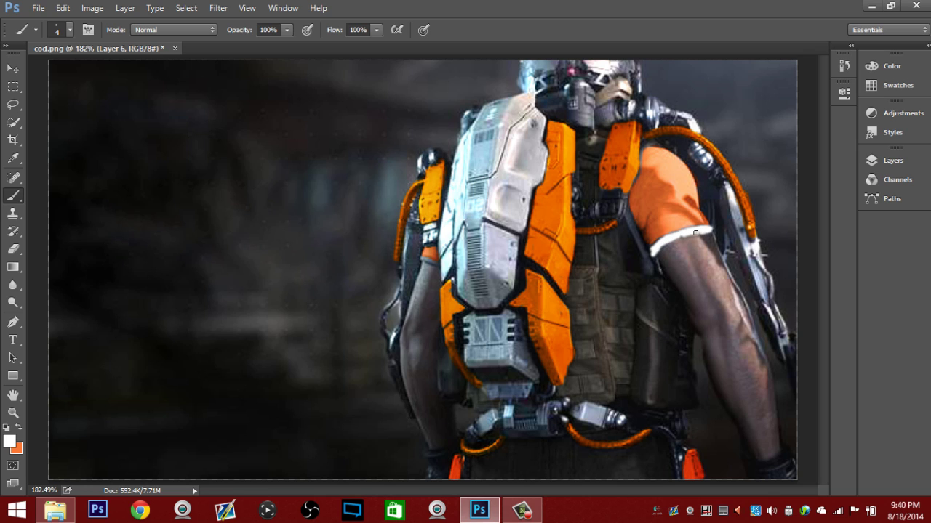
# Step: Set Layer 6 to Overlay blending and paint the small sleeve's hem white on it
pyautogui.click(905, 161)
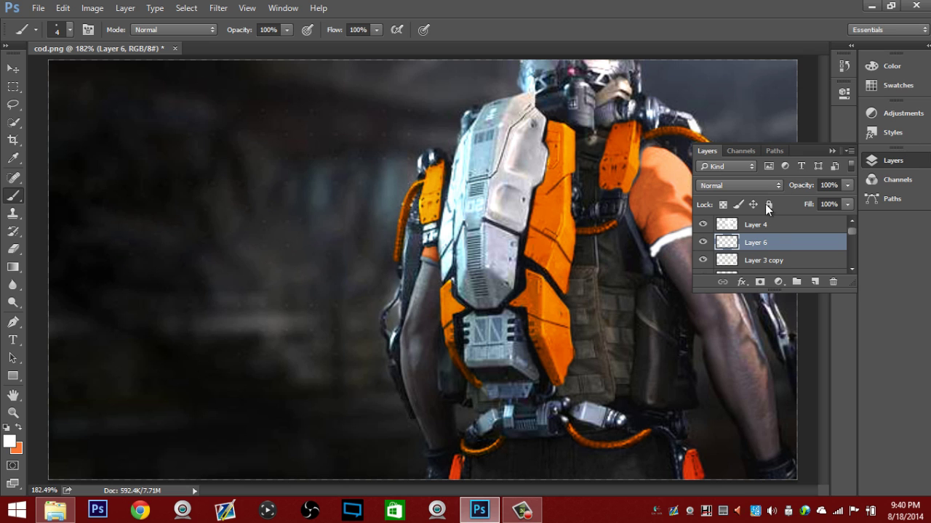
pyautogui.click(768, 183)
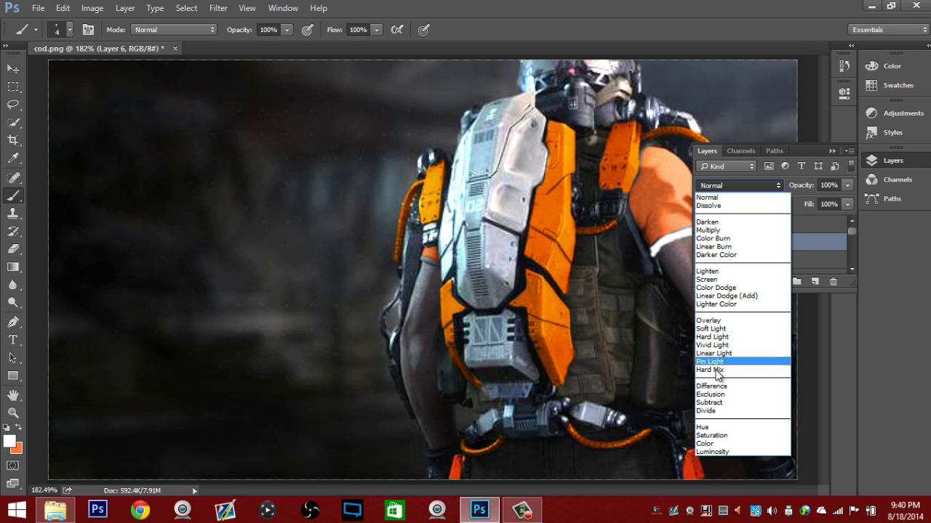
pyautogui.click(714, 318)
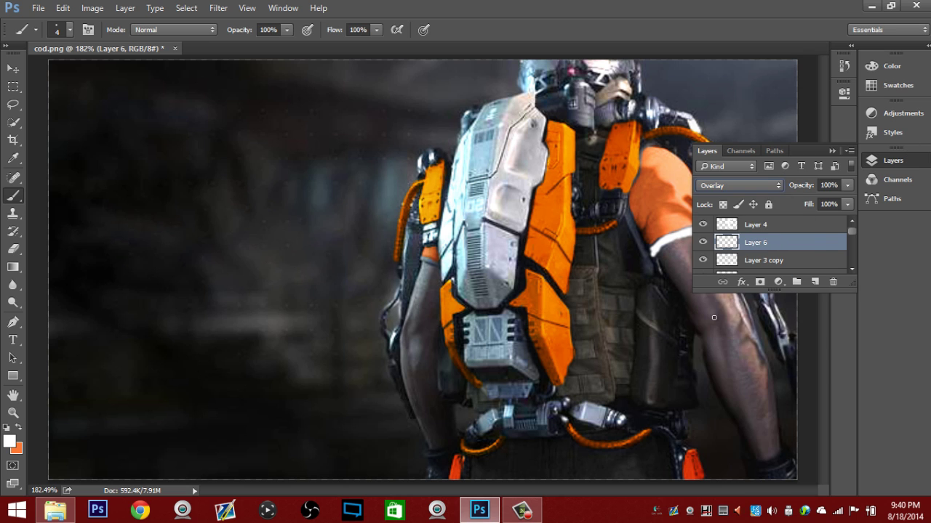
pyautogui.click(895, 161)
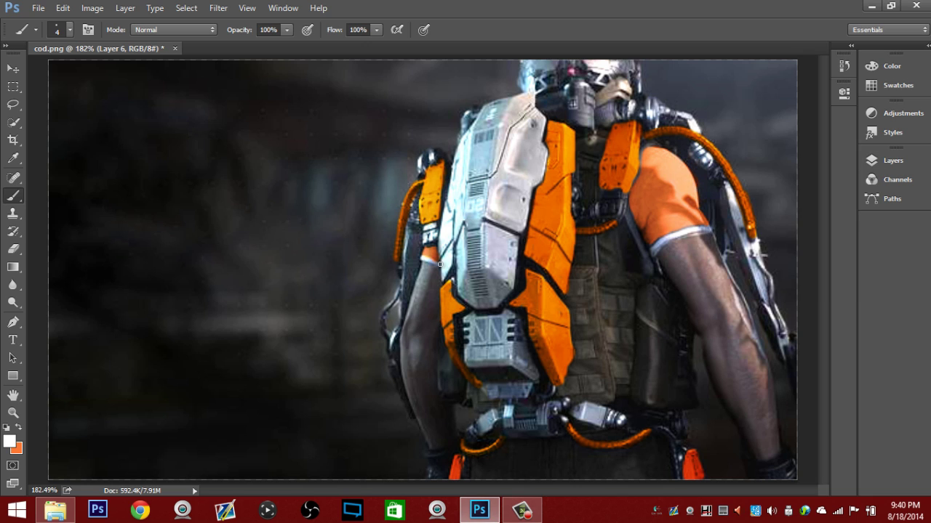
# Step: Duplicate Layer 6 to strengthen the white of the sleeve hems, and switch to the Eraser tool
pyautogui.click(893, 161)
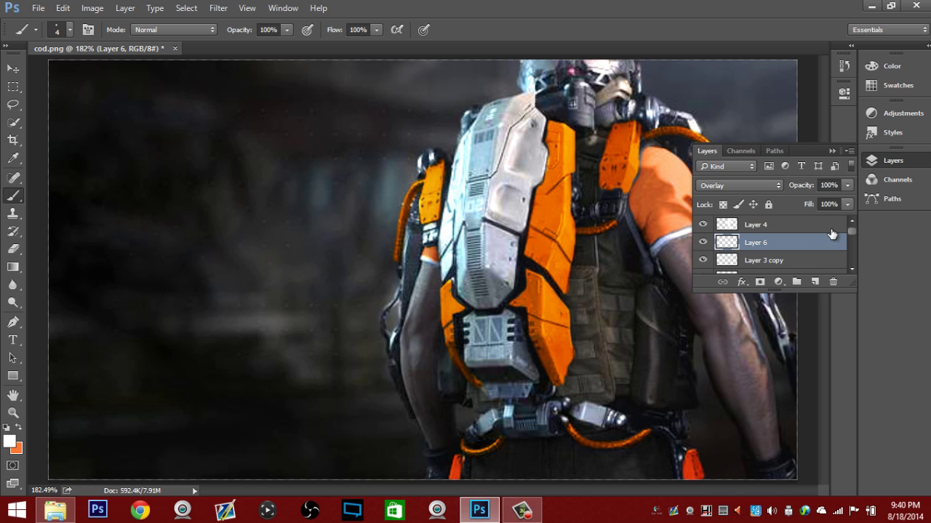
pyautogui.hotkey('ctrl', 'j')
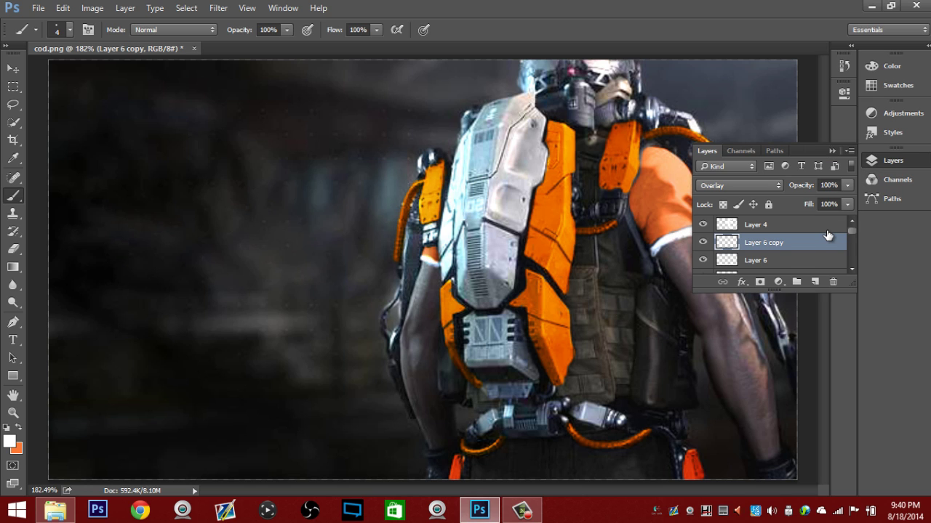
pyautogui.click(894, 161)
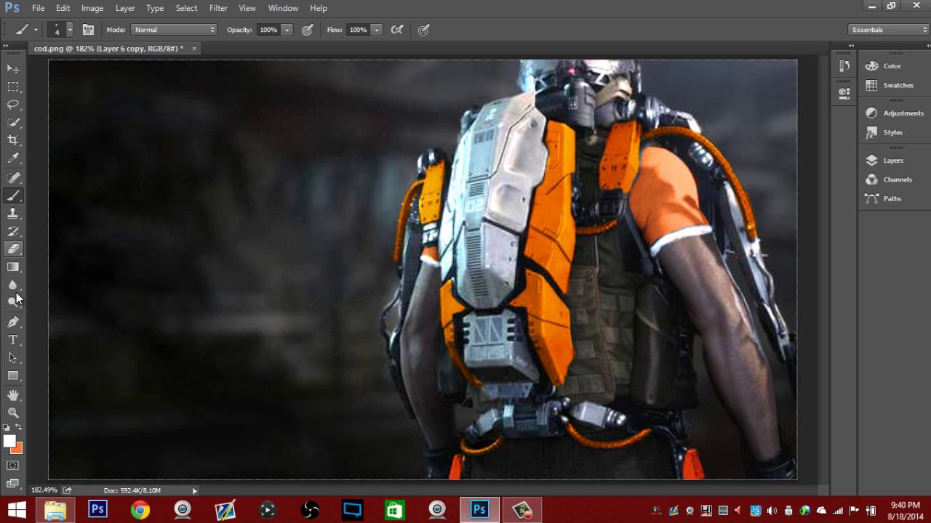
pyautogui.click(13, 250)
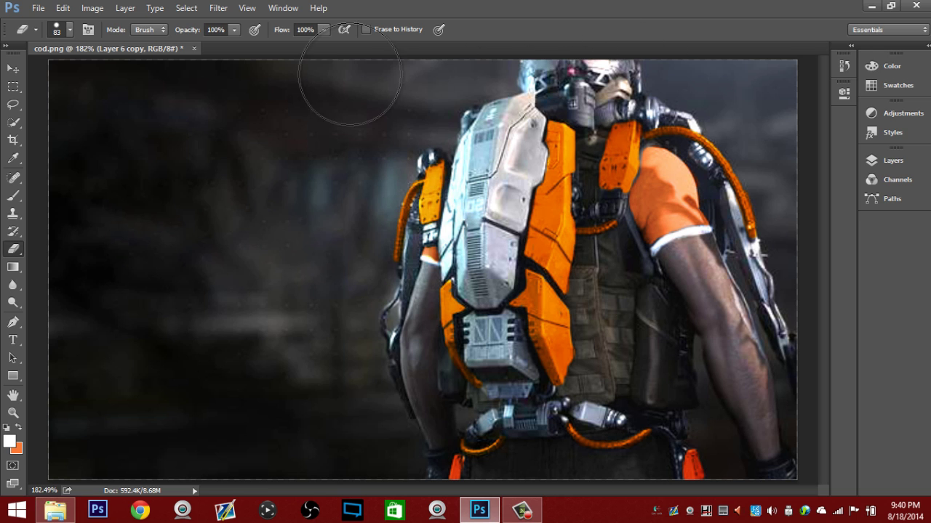
# Step: Place the call-of-duty-advanced-warfare-logo image from the COD AW folder, scaled to 49.71% width and 90.24% height
pyautogui.click(55, 510)
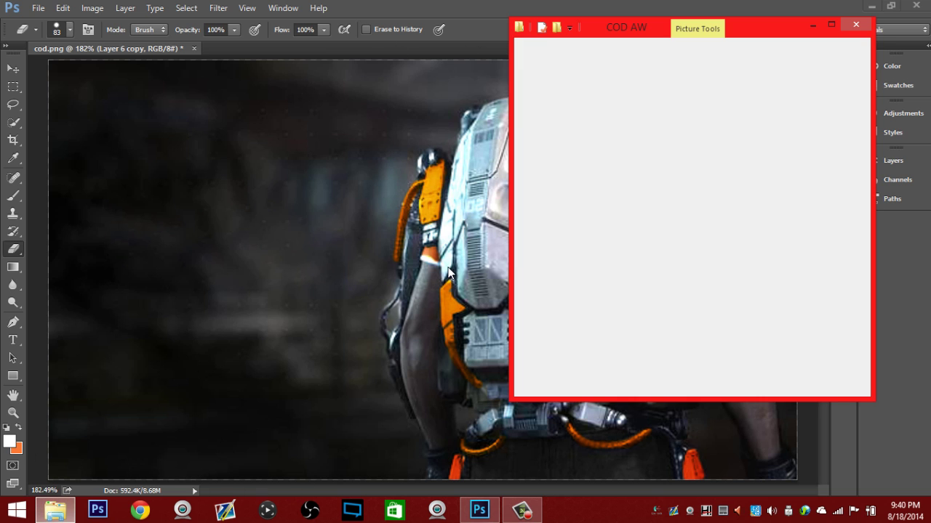
pyautogui.moveTo(752, 145); pyautogui.dragTo(224, 207)
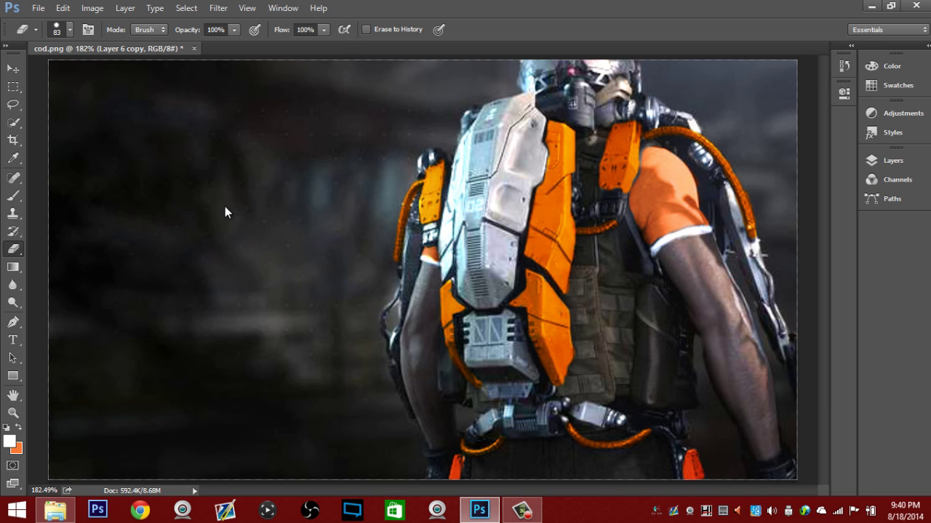
pyautogui.moveTo(748, 178); pyautogui.dragTo(419, 198)
pyautogui.press('v')
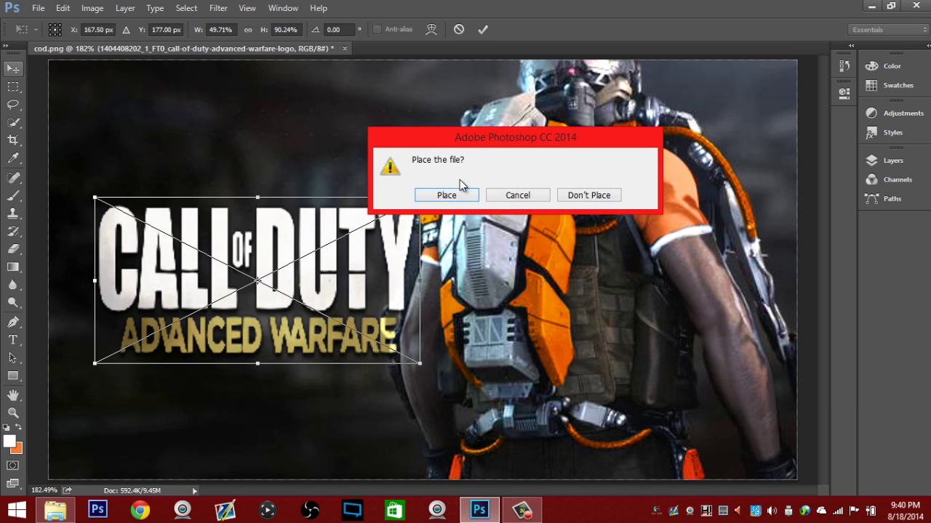
pyautogui.click(447, 189)
# Step: Move the Call of Duty logo into the dark area beside the soldier, slightly below the image's mid-height
pyautogui.moveTo(265, 280); pyautogui.dragTo(233, 211)
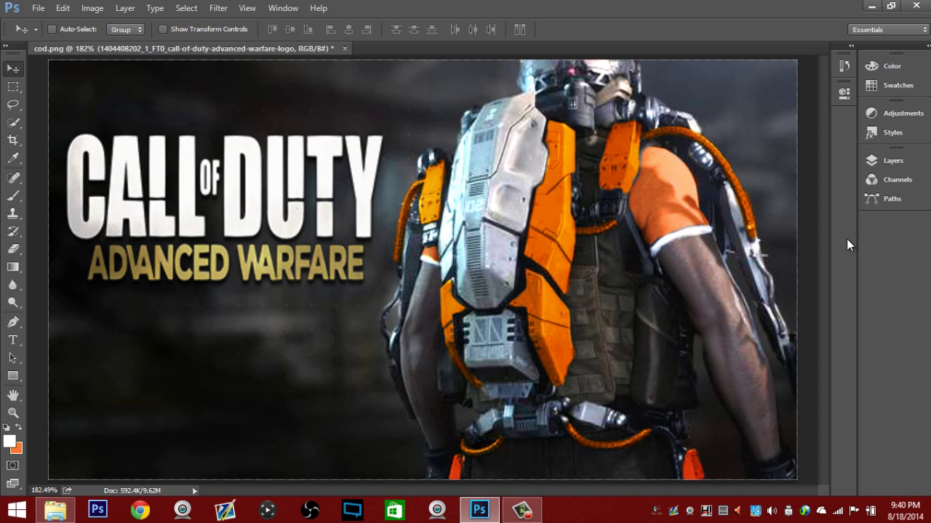
pyautogui.click(12, 339)
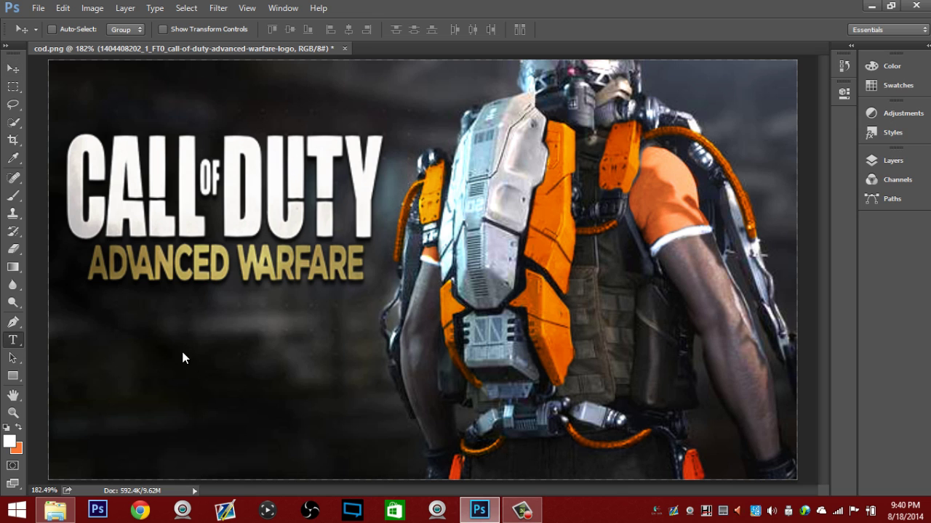
pyautogui.click(14, 70)
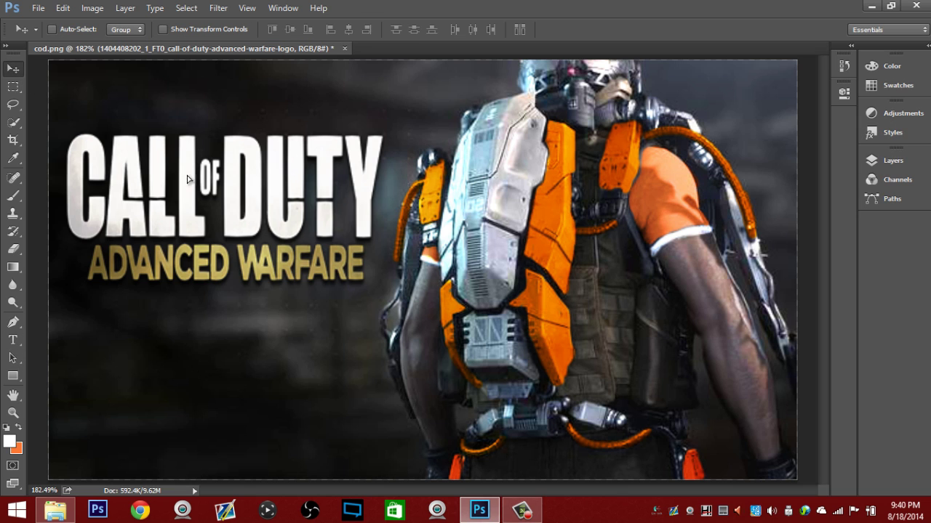
pyautogui.moveTo(187, 179); pyautogui.dragTo(182, 254)
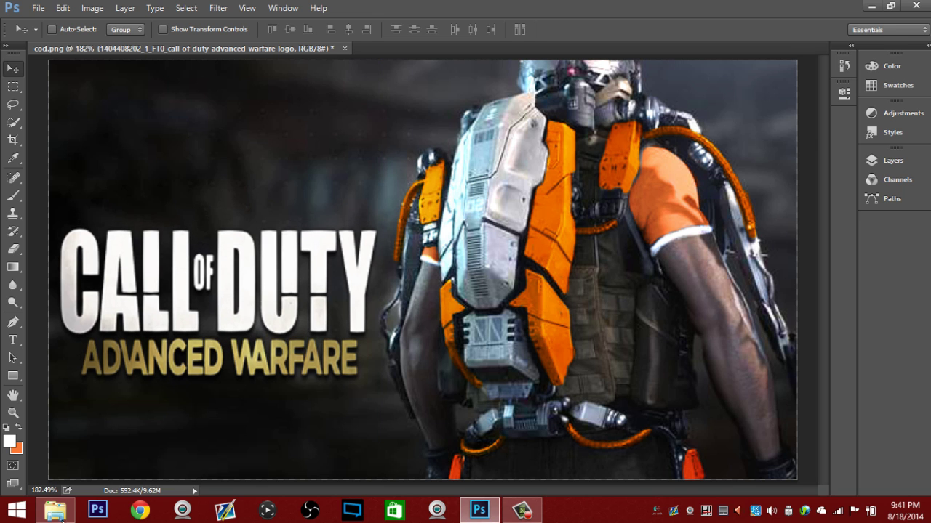
# Step: Bring the BlazeCompPNG (2) logo from the Blaze Support folder in Downloads into the cod.png document
pyautogui.click(55, 510)
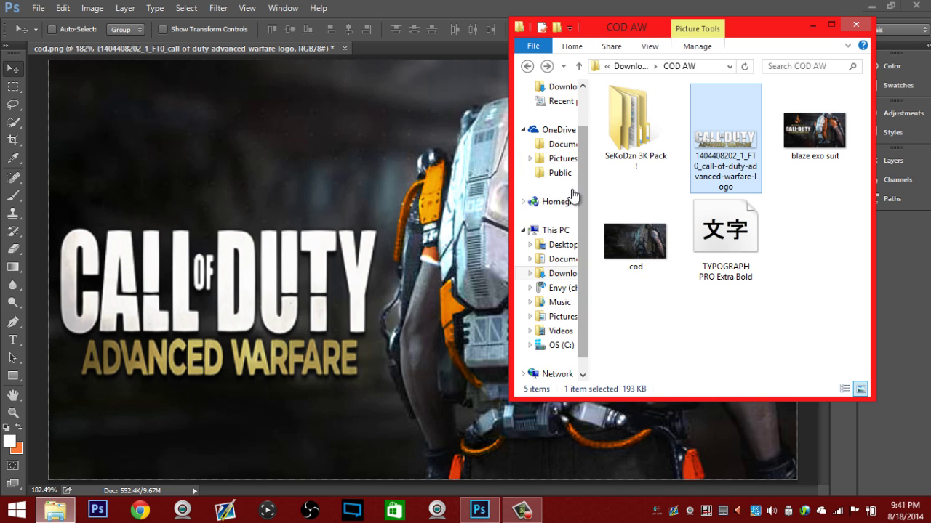
pyautogui.click(562, 274)
pyautogui.click(511, 515)
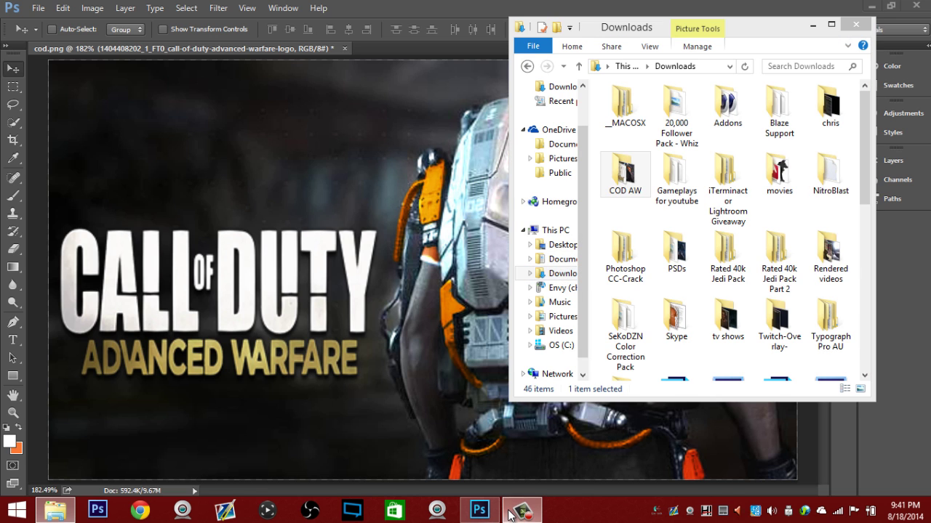
pyautogui.click(511, 515)
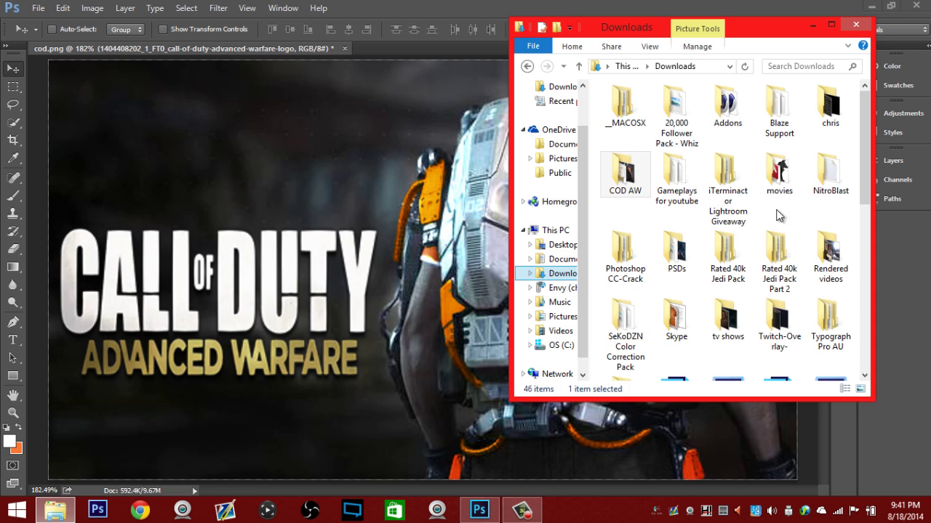
pyautogui.moveTo(865, 165); pyautogui.dragTo(865, 182)
pyautogui.scroll(1, 865, 182)
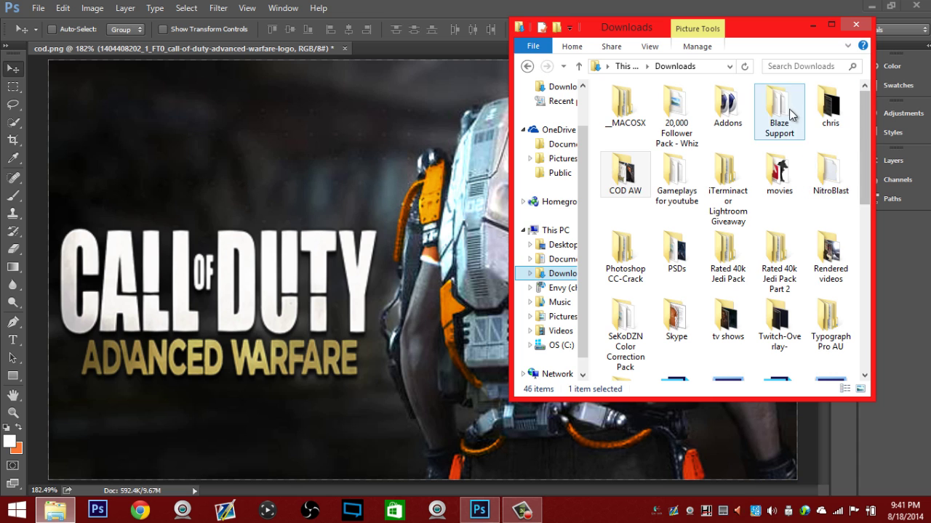
pyautogui.doubleClick(779, 113)
pyautogui.scroll(-3, 758, 317)
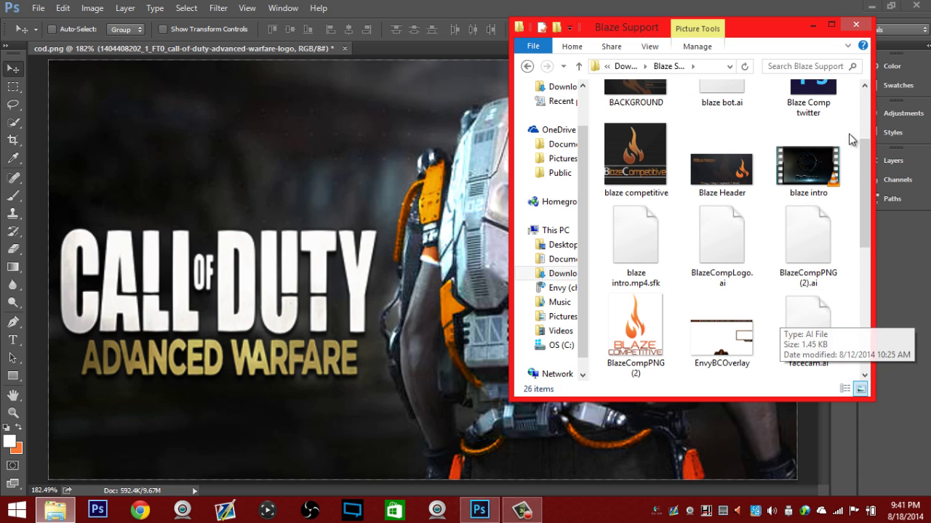
pyautogui.click(691, 307)
pyautogui.click(640, 309)
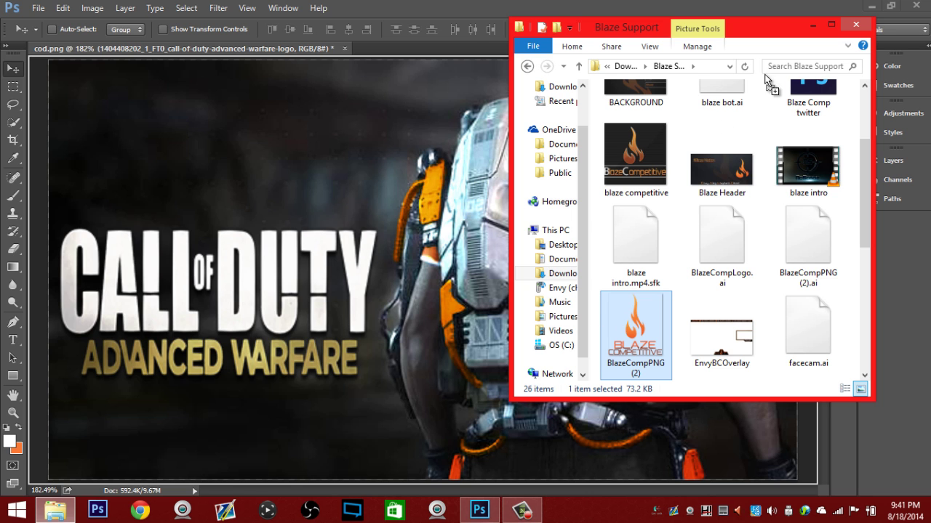
pyautogui.click(812, 25)
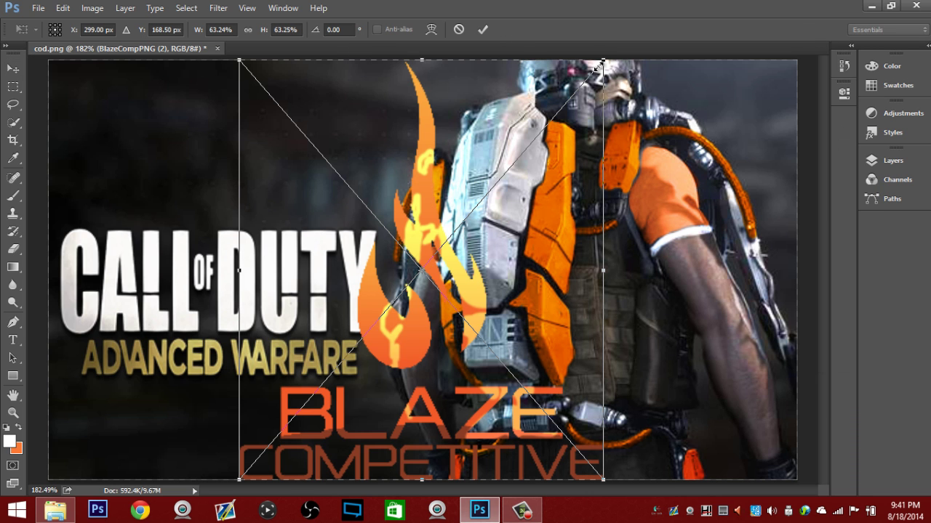
# Step: Scale the Blaze Competitive logo to 44.18% width and 39.60% height and commit its placement
pyautogui.moveTo(601, 64); pyautogui.dragTo(497, 215)
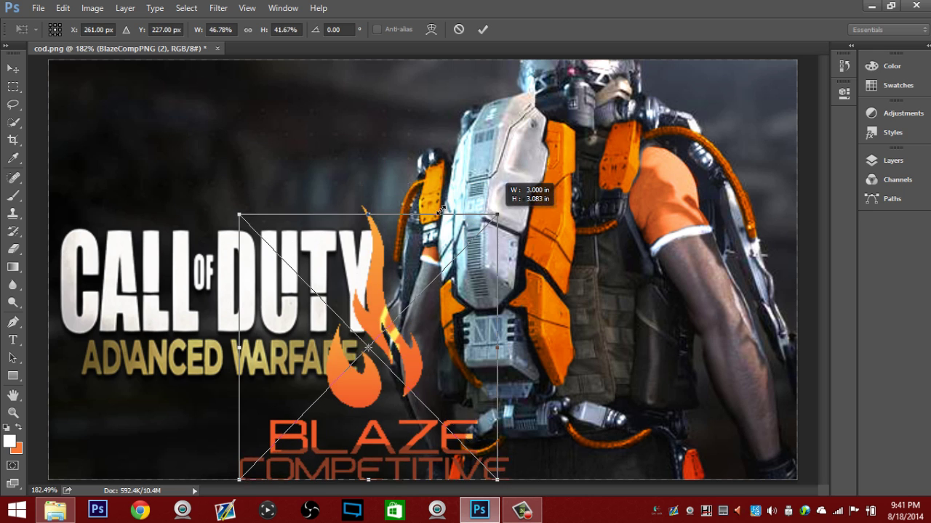
pyautogui.moveTo(440, 209); pyautogui.dragTo(437, 213)
pyautogui.click(13, 68)
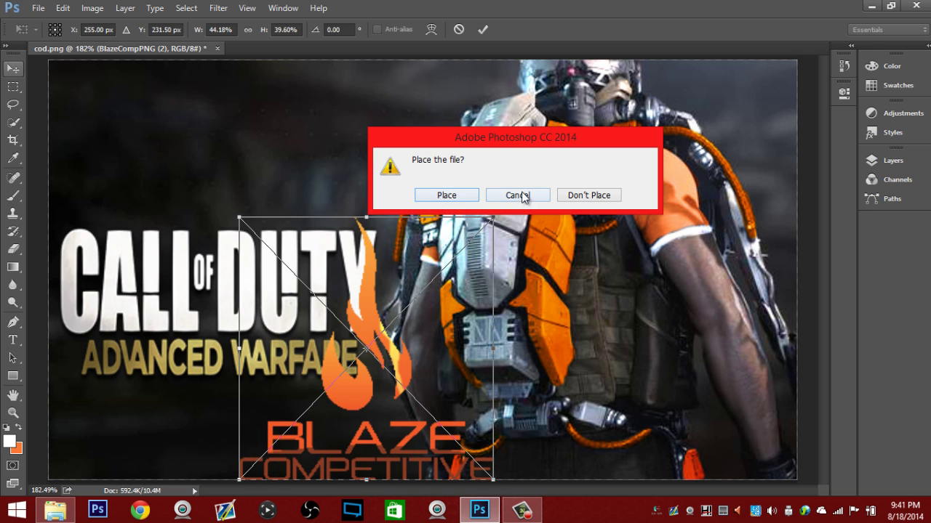
pyautogui.click(473, 198)
pyautogui.click(879, 159)
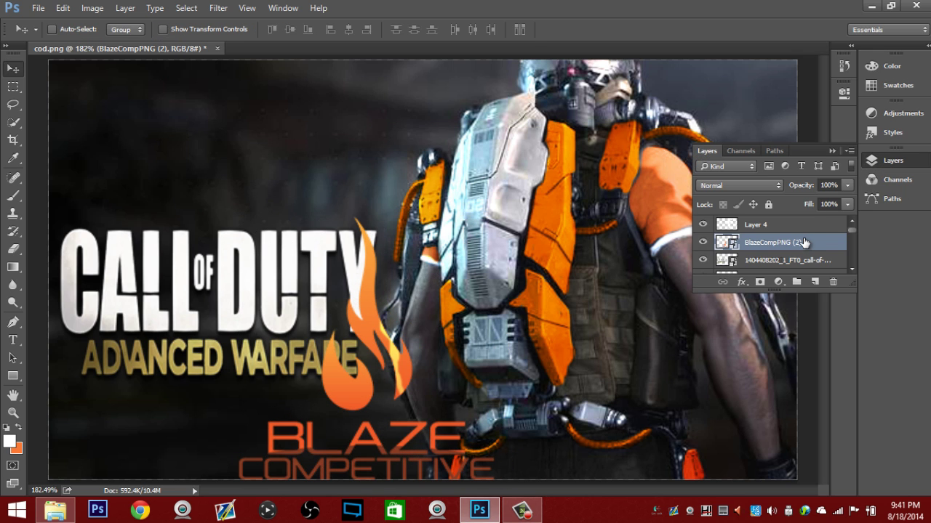
# Step: Bring the BlazeCompPNG (2) layer above Layer 4 and move the Blaze logo over the Call of Duty logo
pyautogui.moveTo(804, 242); pyautogui.dragTo(771, 219)
pyautogui.moveTo(301, 225); pyautogui.dragTo(221, 211)
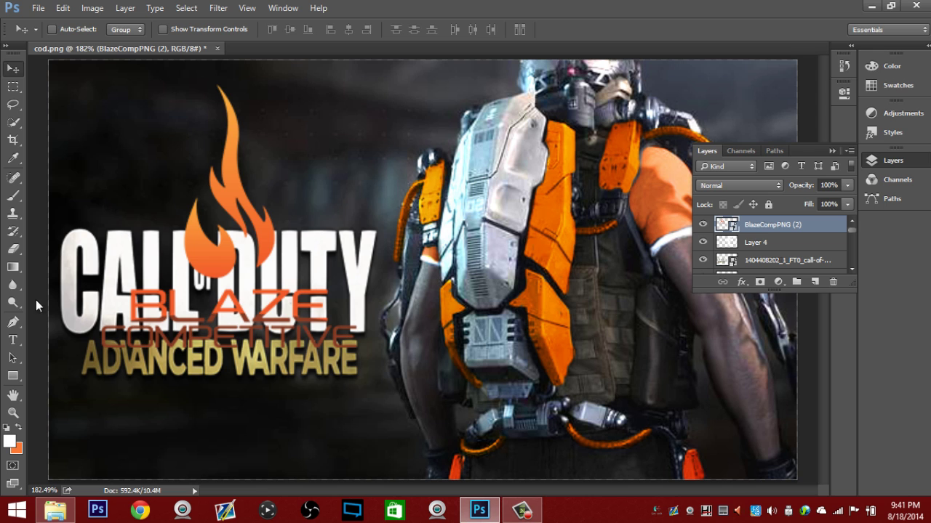
# Step: Rasterize the Blaze logo layer and erase its BLAZE COMPETITIVE lettering, leaving only the flame
pyautogui.click(13, 249)
pyautogui.click(329, 336)
pyautogui.click(485, 211)
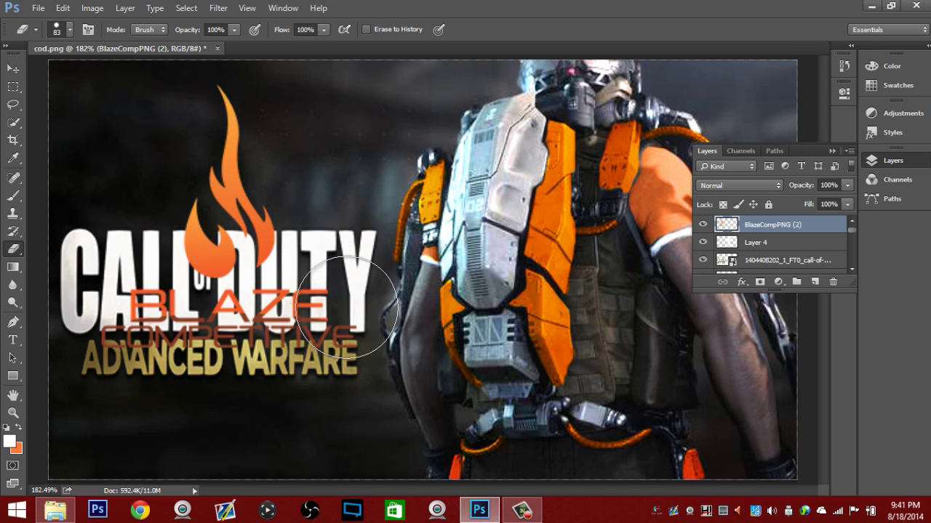
pyautogui.moveTo(347, 307)
pyautogui.mouseDown()
pyautogui.moveTo(320, 327)
pyautogui.moveTo(116, 335)
pyautogui.mouseUp()
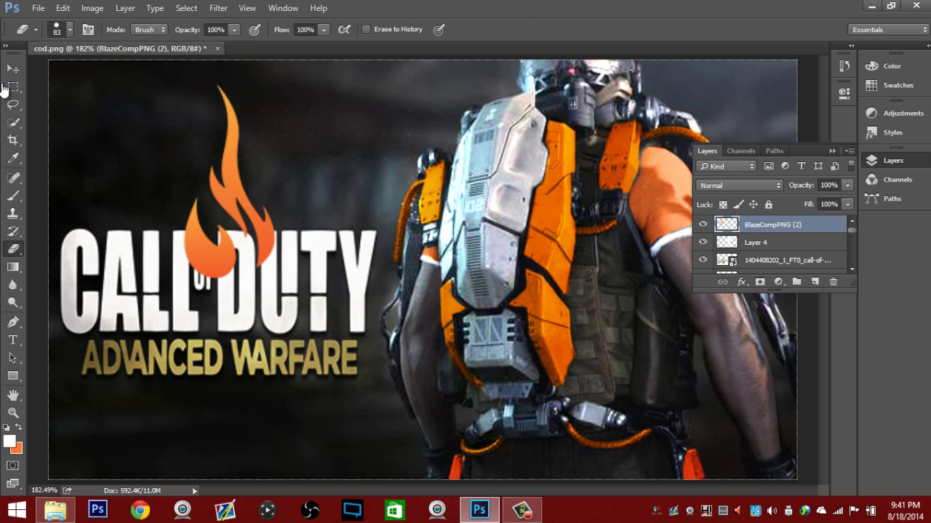
# Step: Scale the flame to 89.04% width and 73.72% height, place it above the Call of Duty logo and apply the transform
pyautogui.click(13, 69)
pyautogui.hotkey('ctrl', 't')
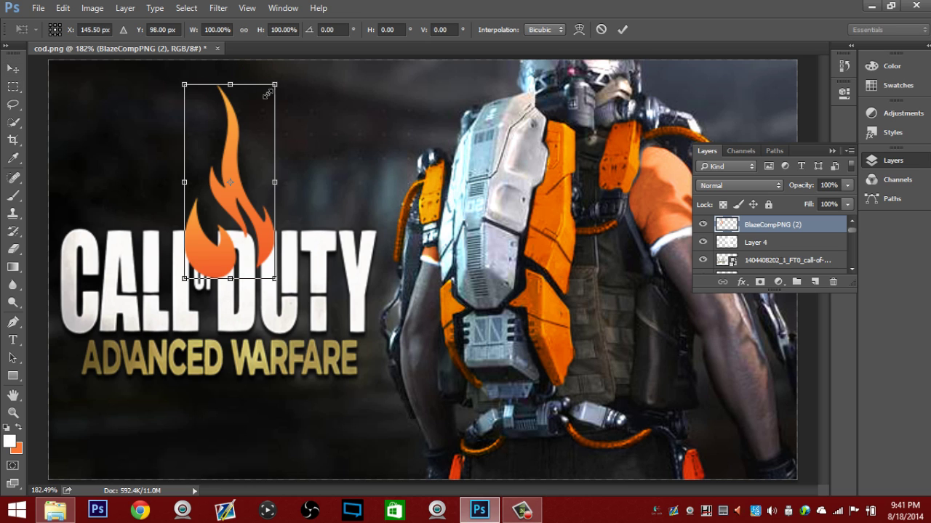
pyautogui.moveTo(267, 94); pyautogui.dragTo(261, 136)
pyautogui.moveTo(220, 197); pyautogui.dragTo(212, 133)
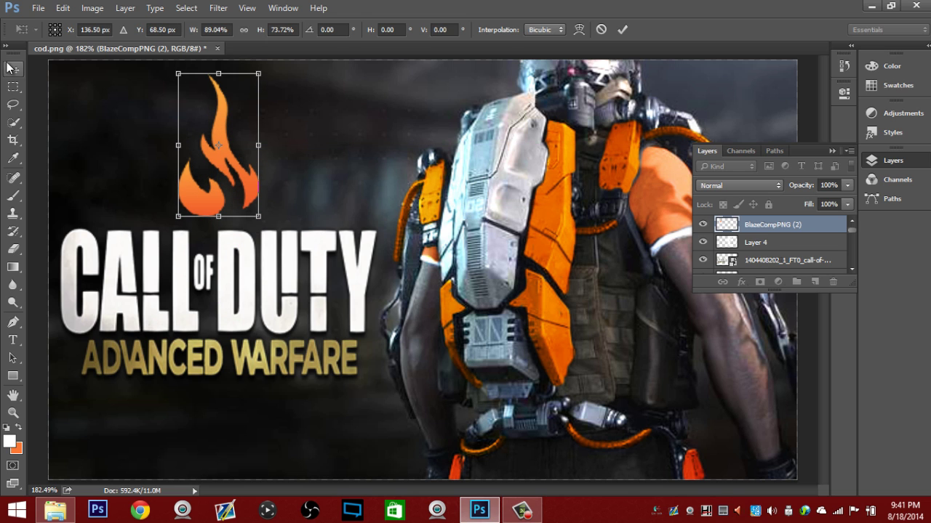
pyautogui.click(11, 67)
pyautogui.click(462, 197)
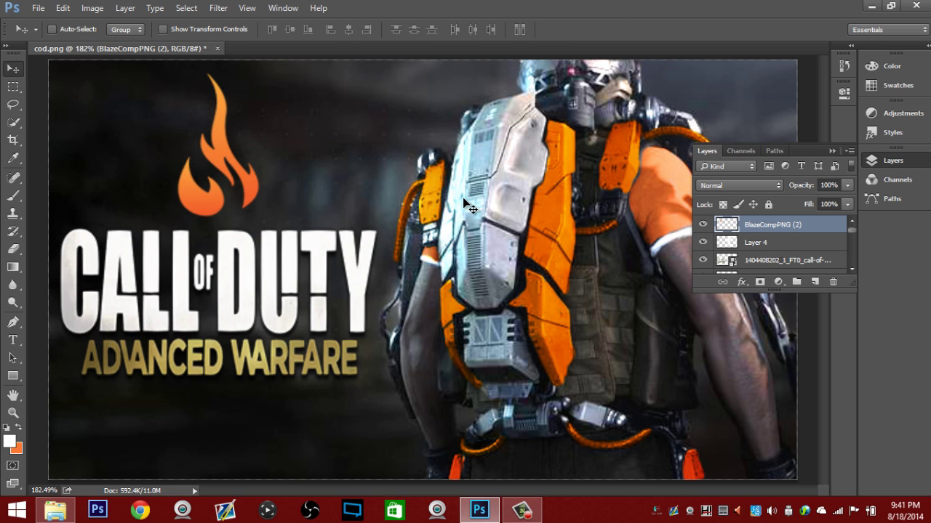
# Step: Stretch the background image on Layer 0 outward to 100.67% width and apply the transform
pyautogui.press('ctrl')
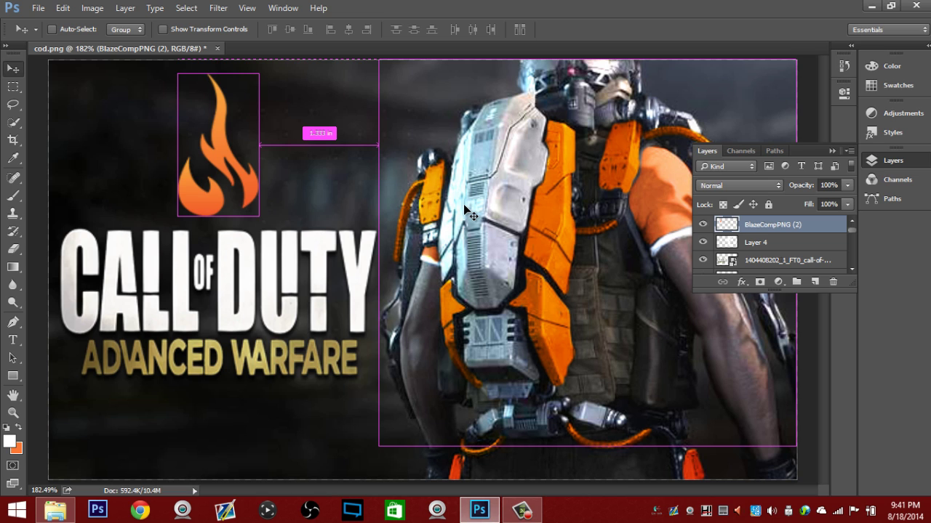
pyautogui.scroll(-3, 785, 262)
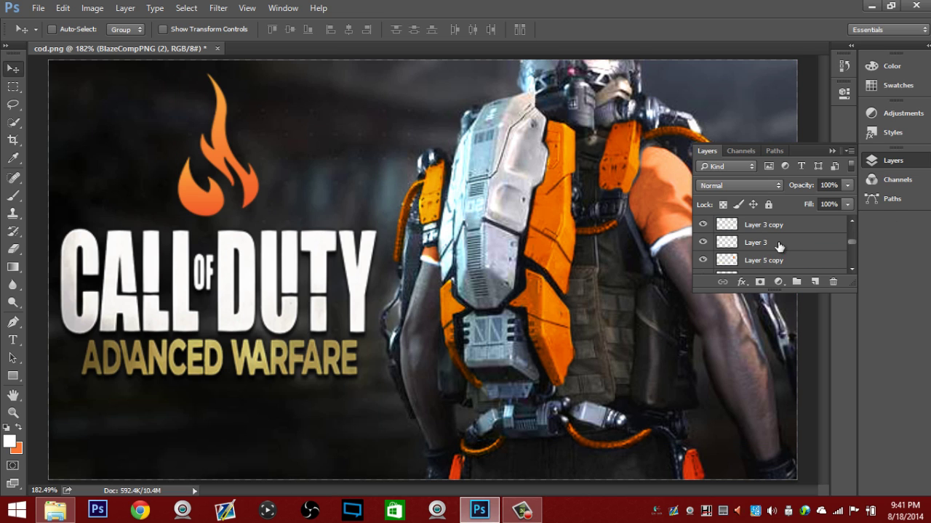
pyautogui.click(760, 266)
pyautogui.press('ctrl')
pyautogui.hotkey('ctrl', 't')
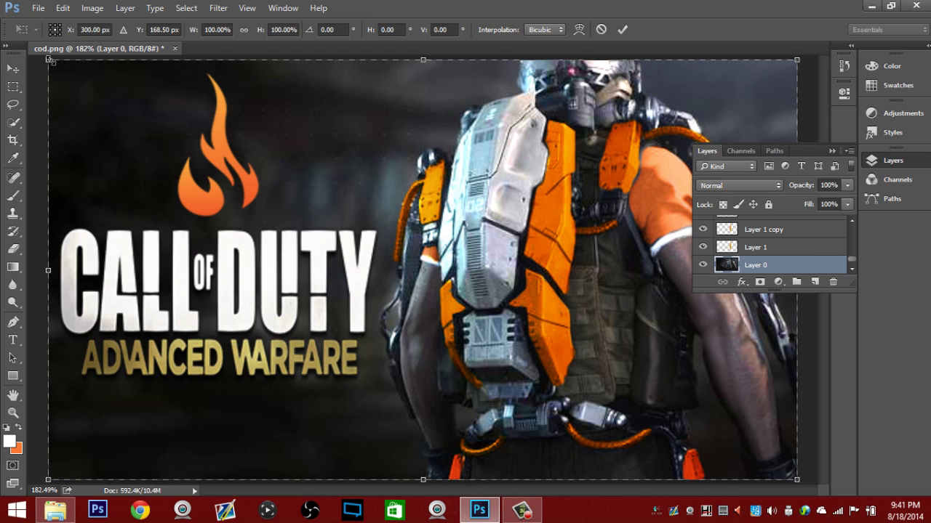
pyautogui.moveTo(48, 59); pyautogui.dragTo(44, 59)
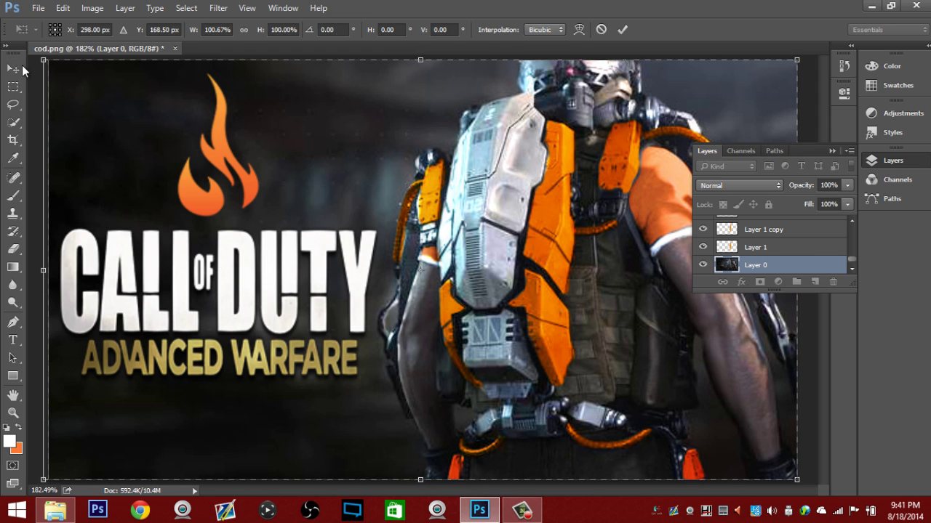
pyautogui.click(22, 66)
pyautogui.click(428, 194)
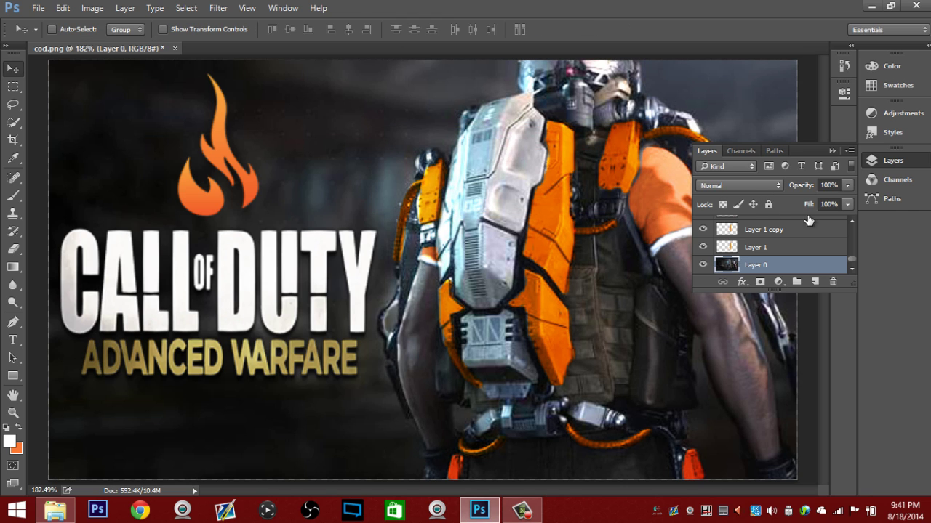
# Step: Nudge the background image on Layer 0 one pixel to the right and one pixel up
pyautogui.click(901, 161)
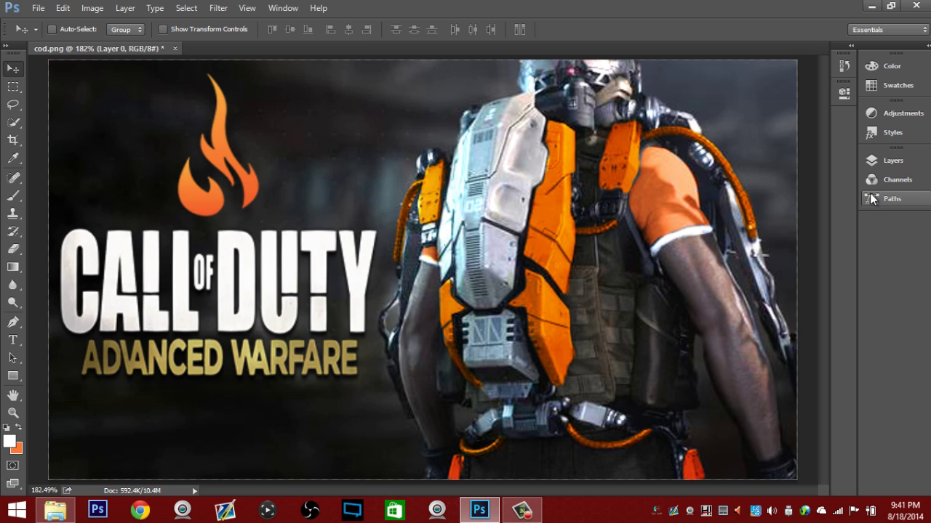
pyautogui.hotkey('ctrl', 'a')
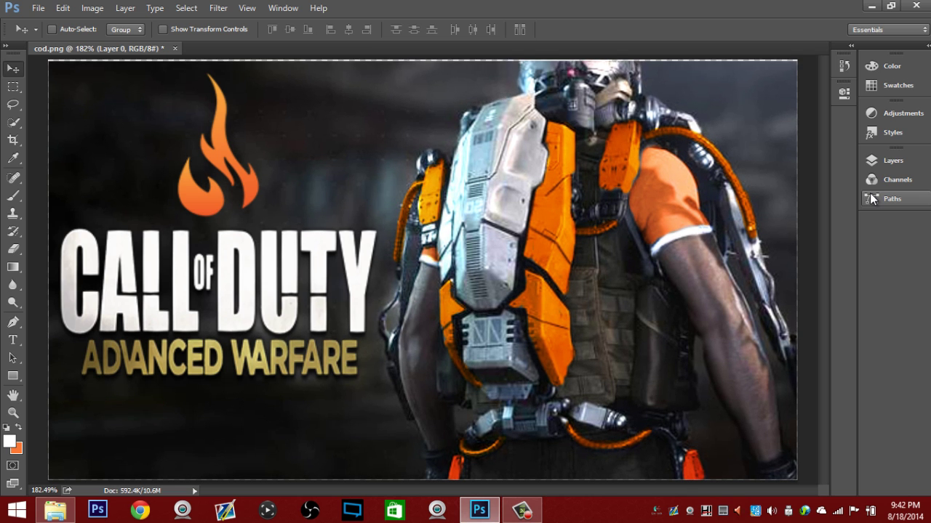
pyautogui.hotkey('ctrl', 't')
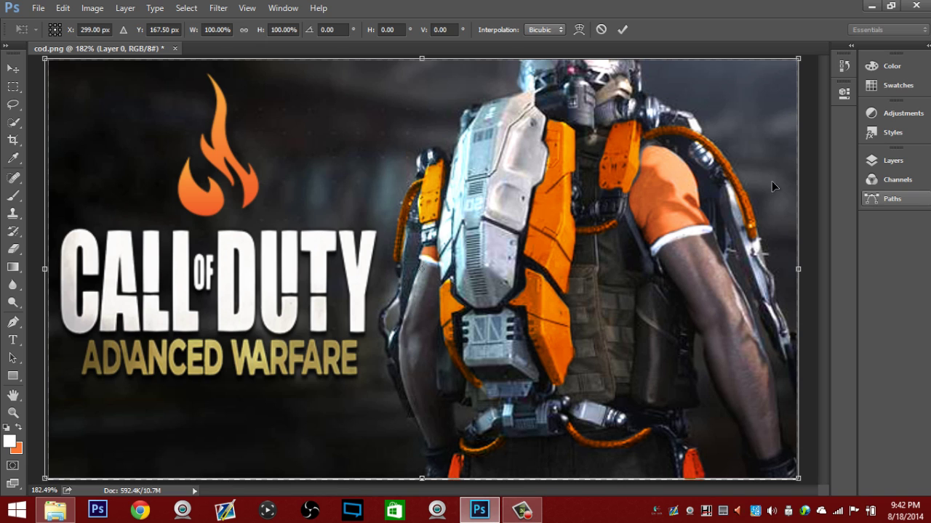
pyautogui.click(13, 87)
pyautogui.click(13, 70)
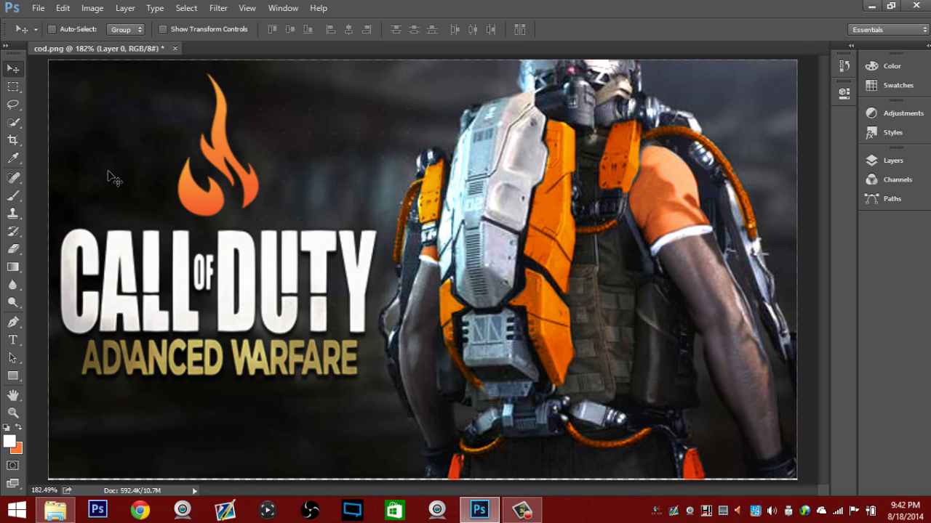
pyautogui.click(13, 413)
pyautogui.rightClick(195, 389)
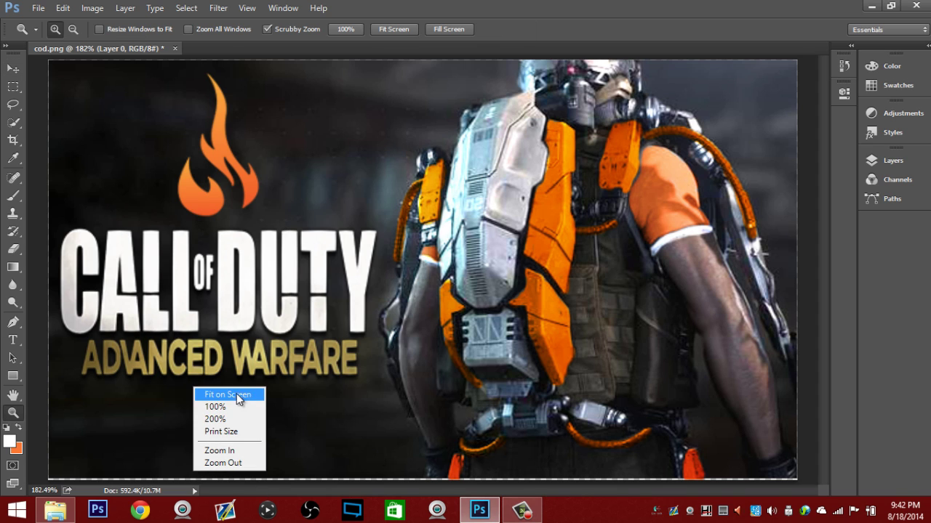
pyautogui.click(236, 394)
pyautogui.click(14, 69)
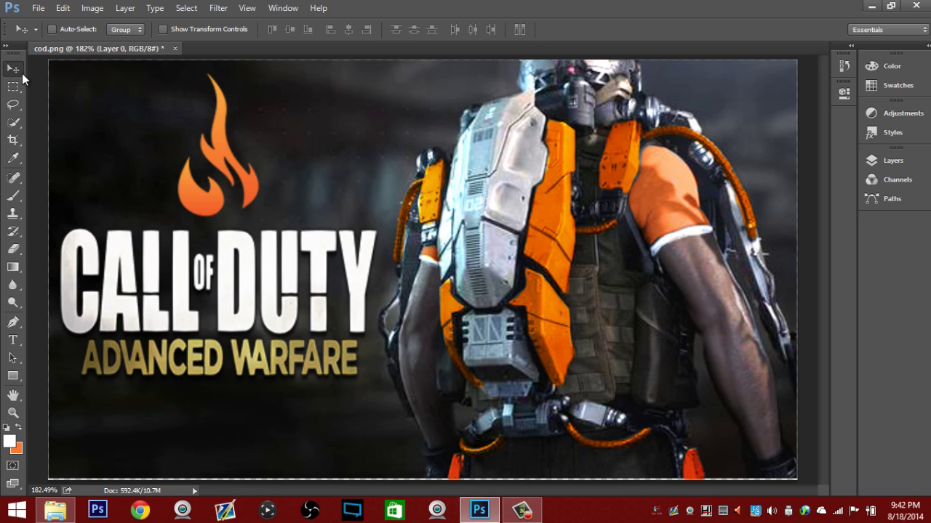
# Step: Start a text line below the Advanced Warfare lettering and set its font to TYPOGRAPH PRO ExtraBold
pyautogui.click(13, 339)
pyautogui.click(177, 427)
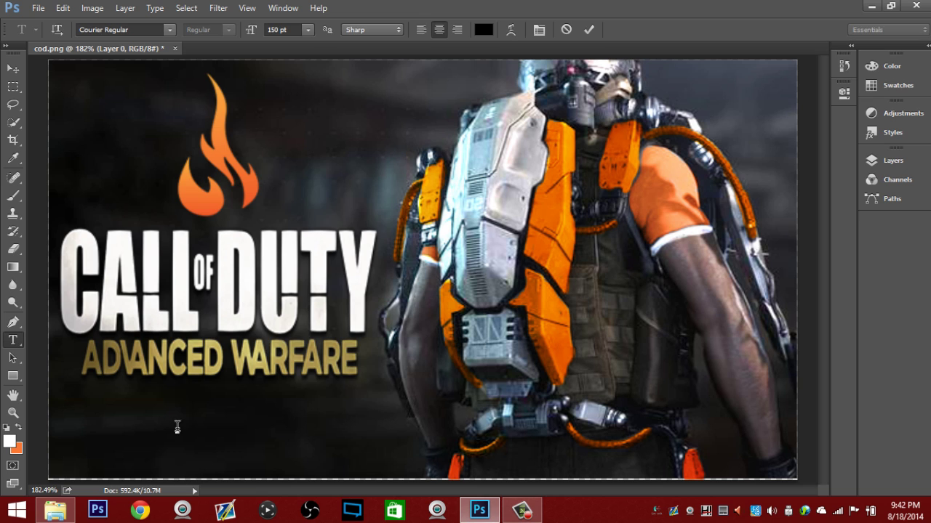
pyautogui.click(157, 29)
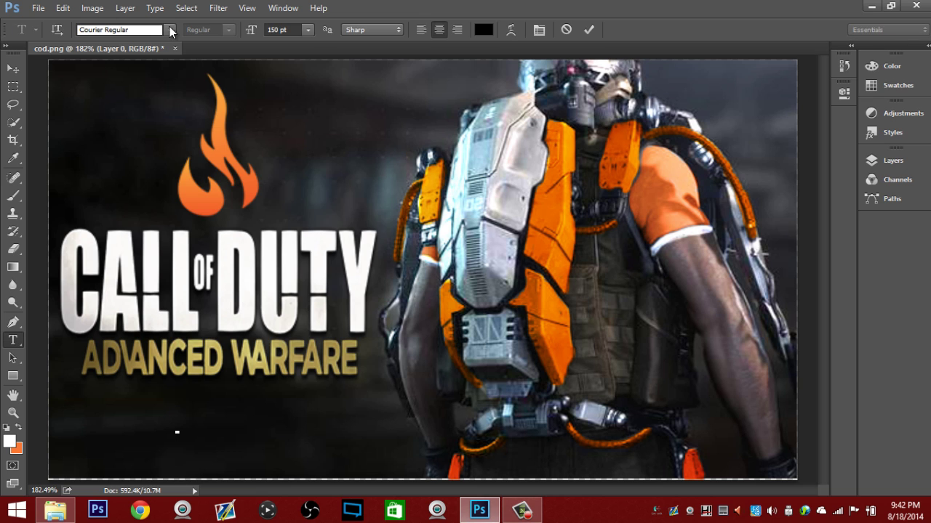
pyautogui.click(120, 30)
pyautogui.press('BackSpace')
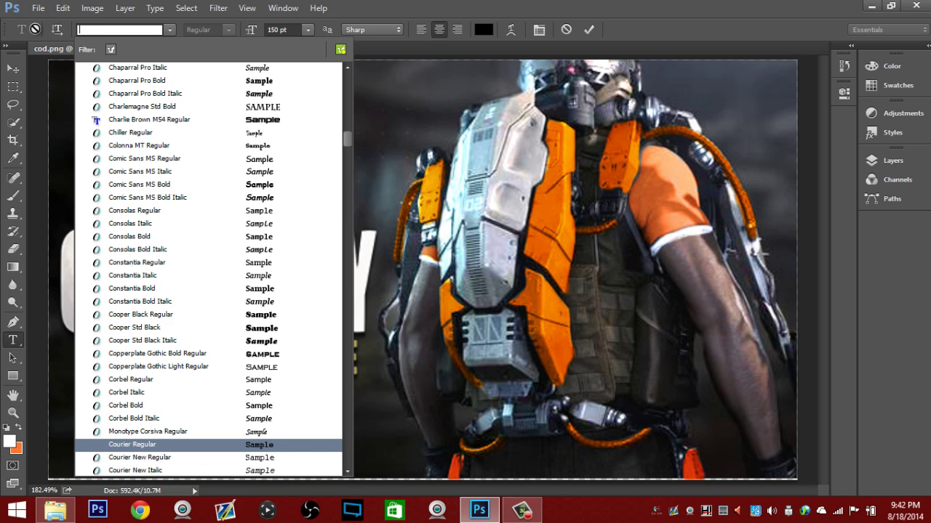
pyautogui.write('typ')
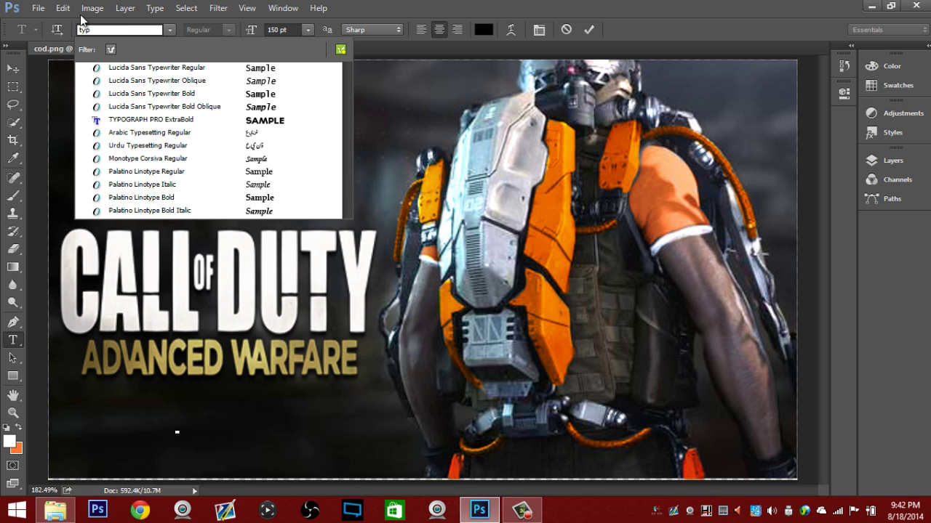
pyautogui.click(214, 119)
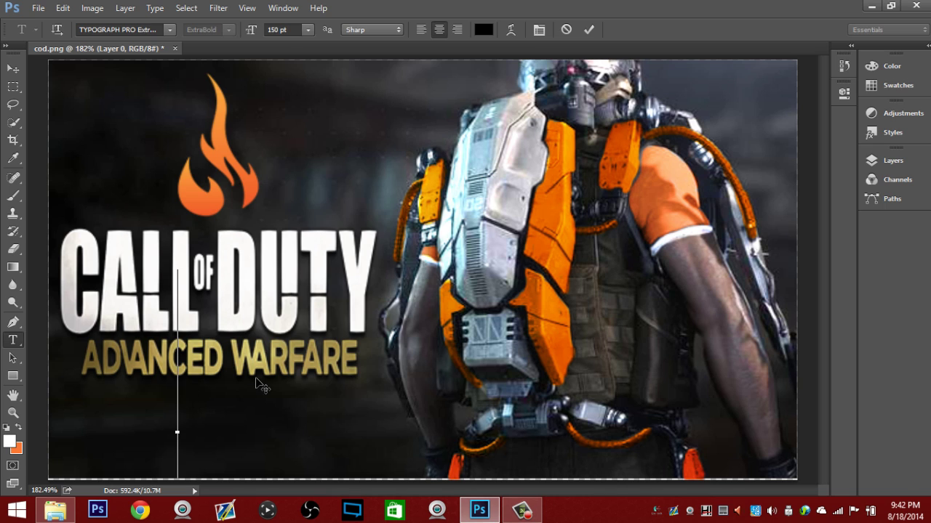
pyautogui.write('CODE')
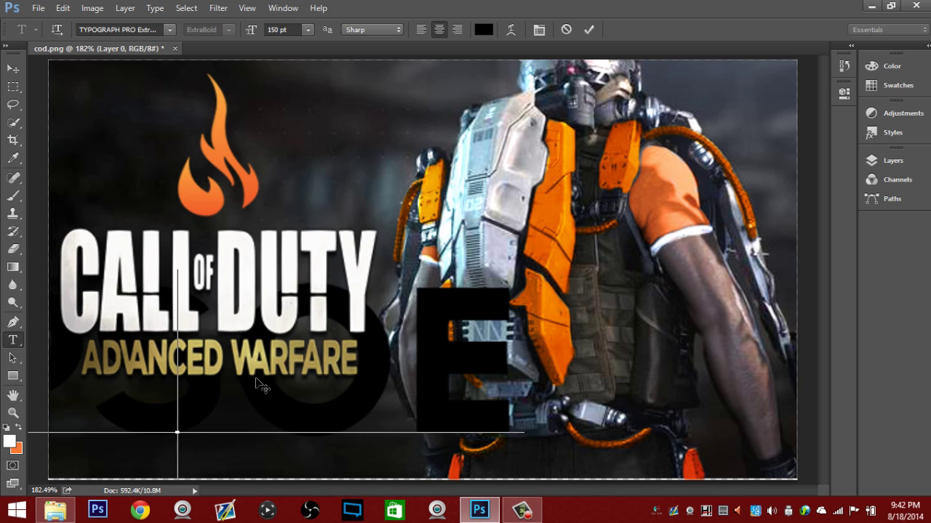
pyautogui.press('BackSpace')
pyautogui.press('BackSpace')
pyautogui.press('BackSpace')
pyautogui.press('BackSpace')
# Step: Set the text size to 30 pt and enter "esports camo" as the text line
pyautogui.click(290, 30)
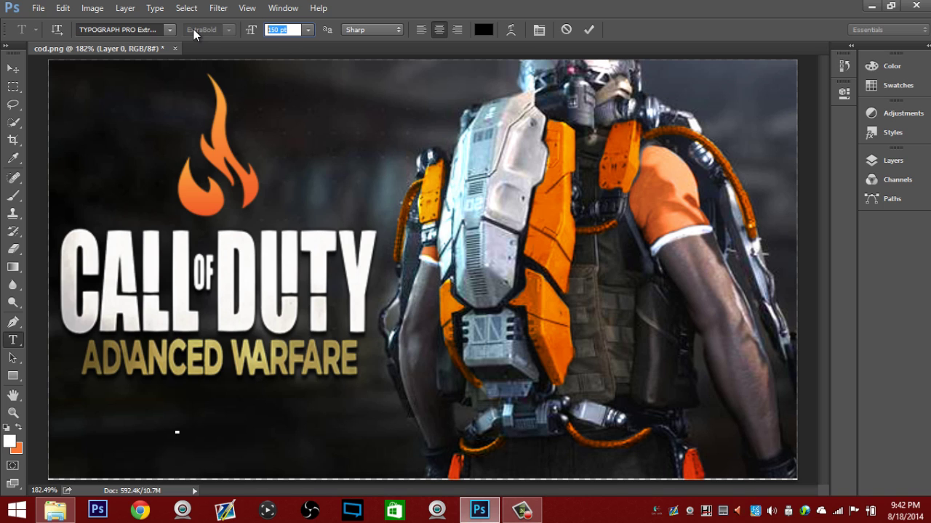
pyautogui.write('30')
pyautogui.press('Return')
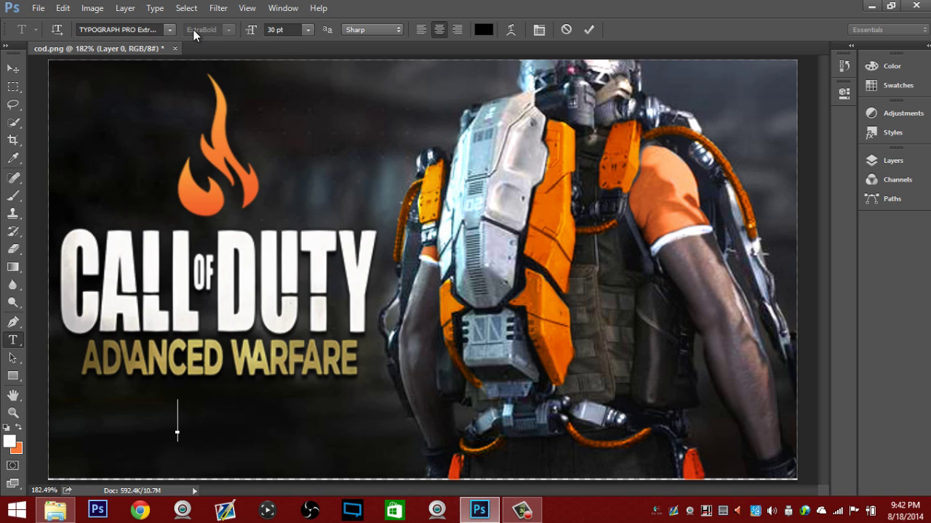
pyautogui.write('EP')
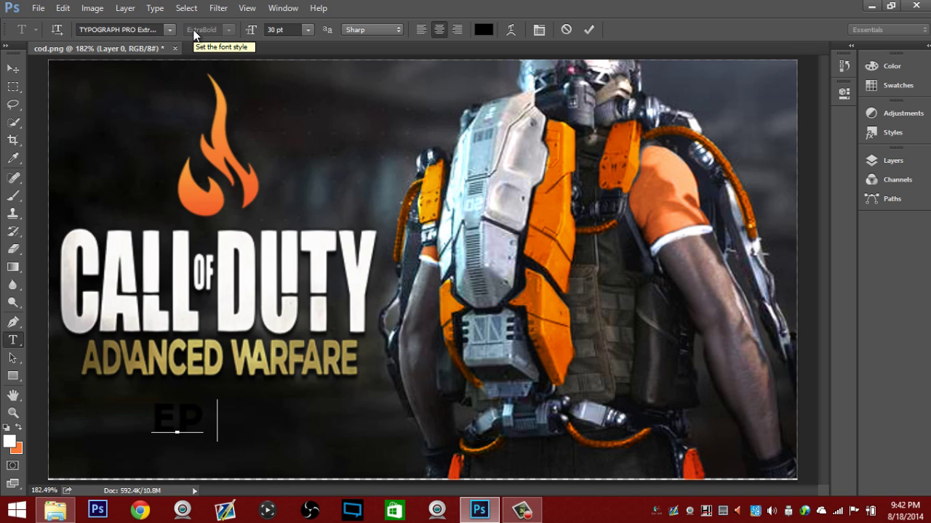
pyautogui.write('S')
pyautogui.press('BackSpace')
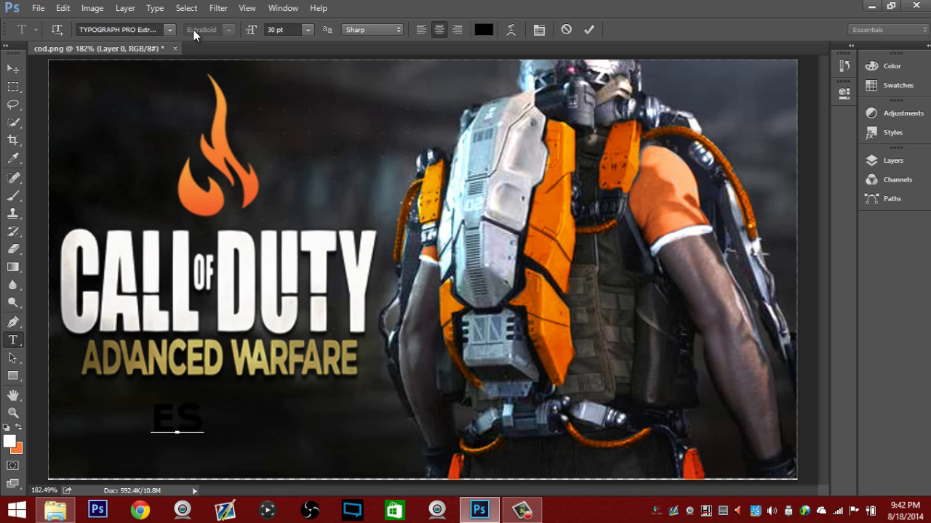
pyautogui.write('PORTS CAMO')
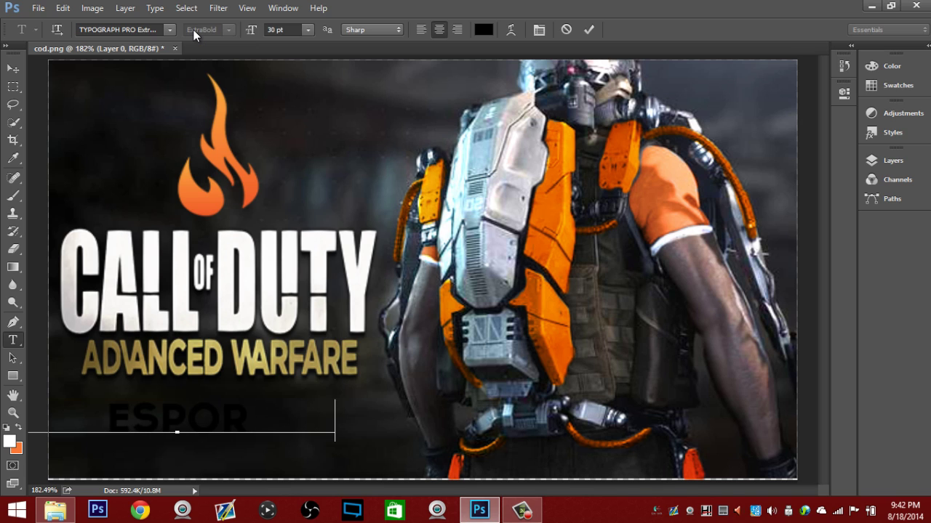
pyautogui.click(13, 69)
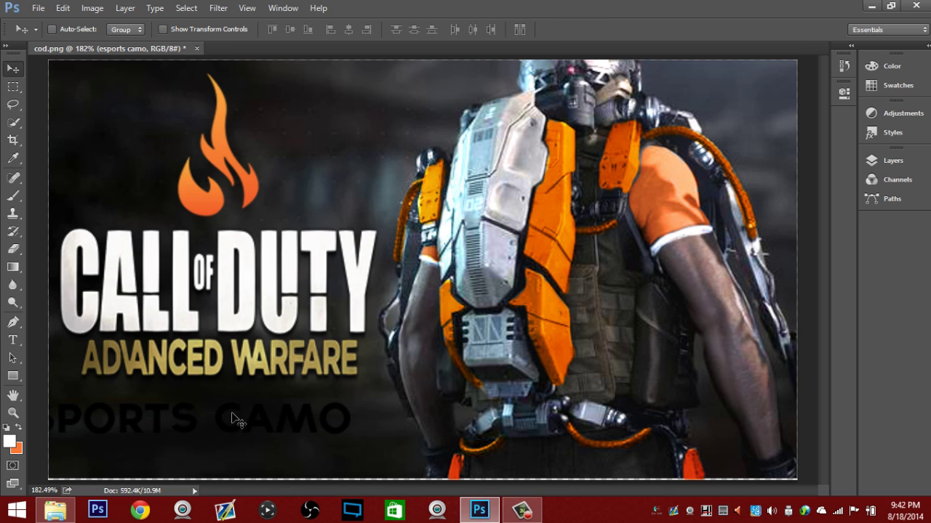
# Step: Scale the esports camo text to 71.01% width and 76.99% height, centred beneath the Advanced Warfare lettering, and apply it
pyautogui.moveTo(241, 409); pyautogui.dragTo(291, 413)
pyautogui.hotkey('ctrl', 't')
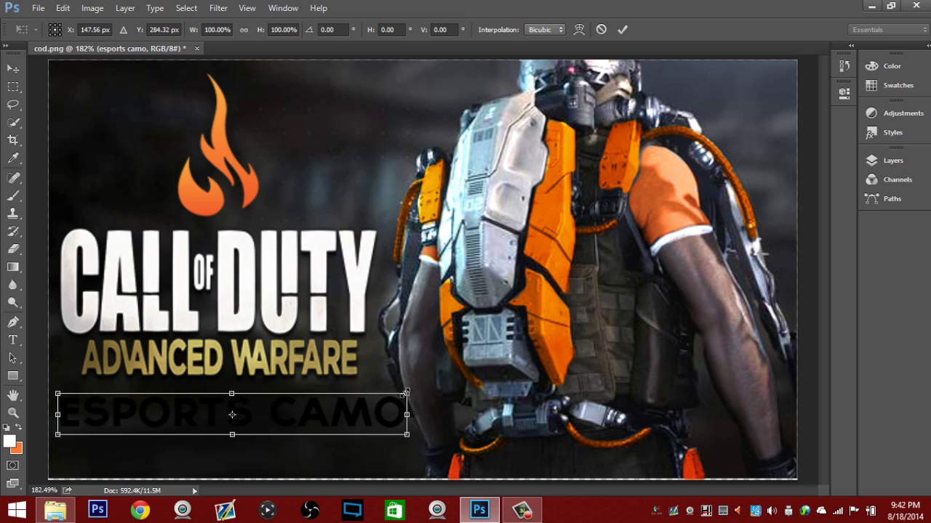
pyautogui.moveTo(406, 393); pyautogui.dragTo(301, 404)
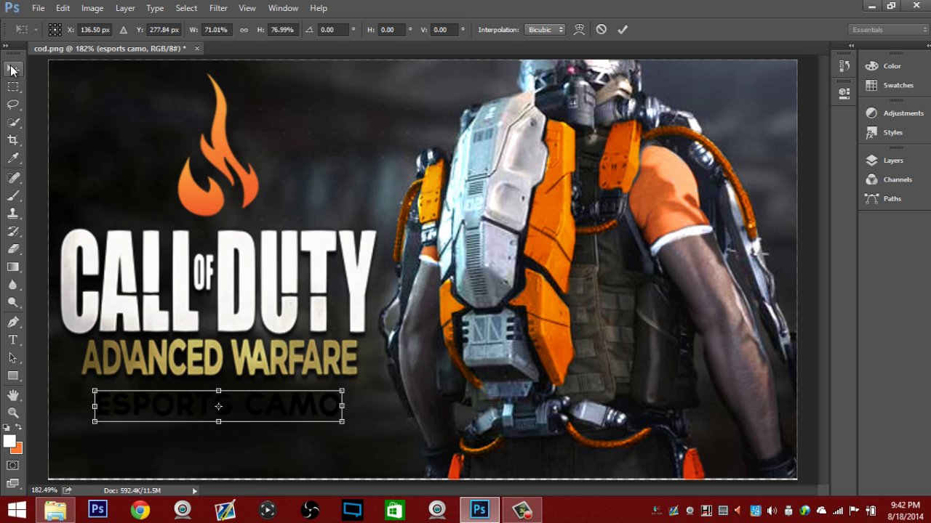
pyautogui.click(12, 70)
pyautogui.click(445, 198)
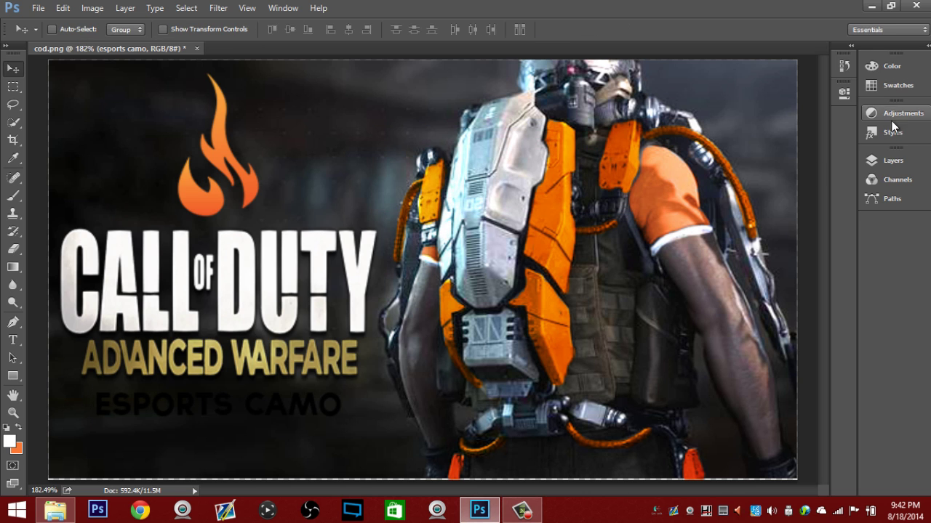
# Step: Add a Gradient Overlay layer style to the esports camo text layer and show its settings
pyautogui.click(893, 163)
pyautogui.rightClick(777, 265)
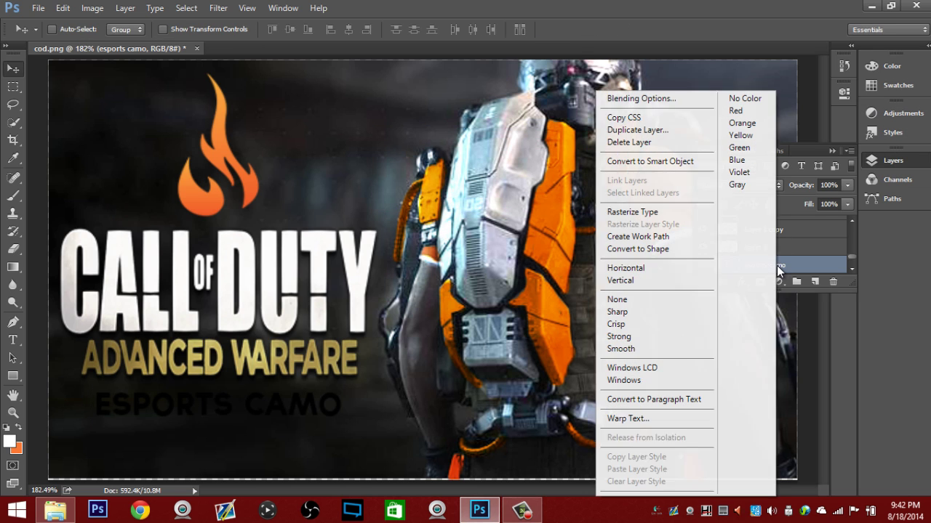
pyautogui.click(615, 98)
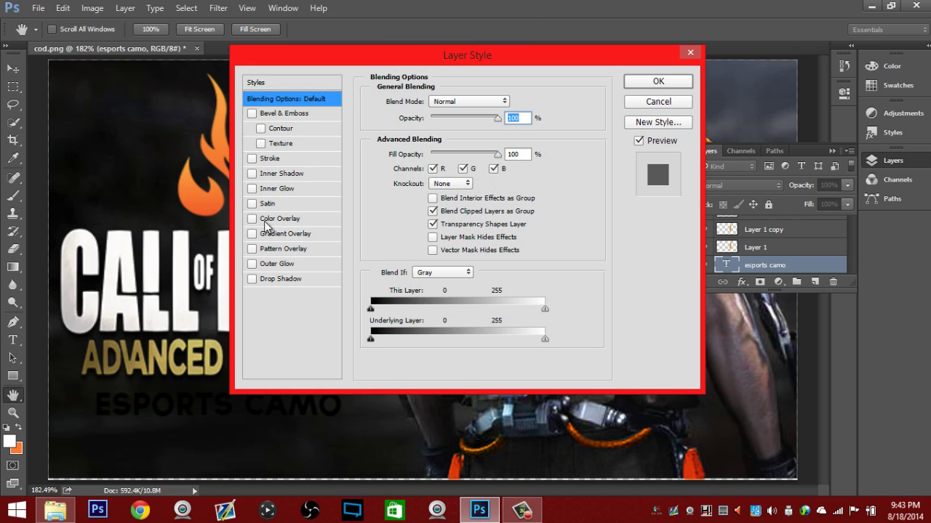
pyautogui.click(252, 233)
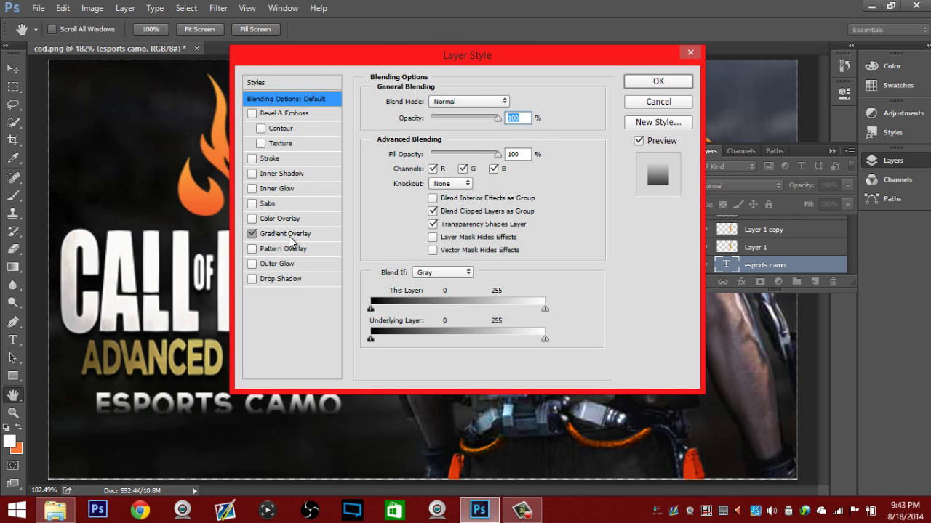
pyautogui.click(287, 234)
pyautogui.click(446, 138)
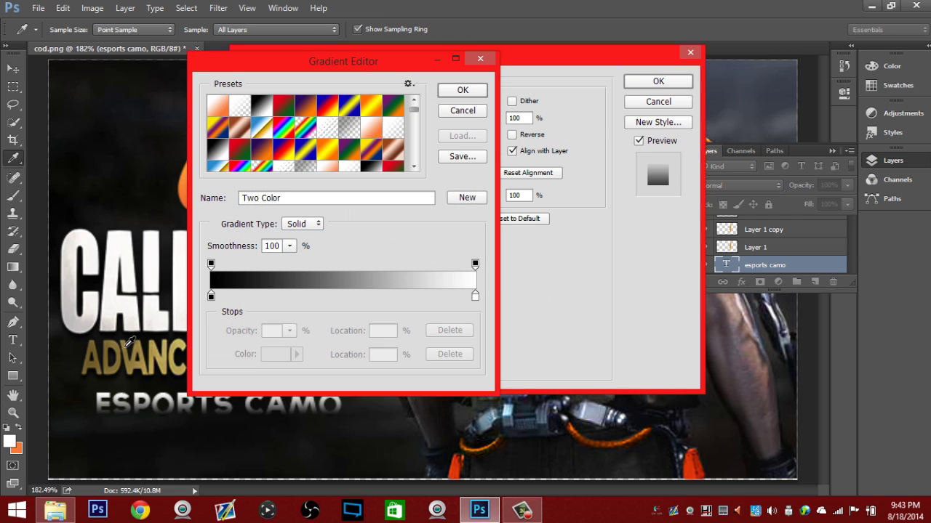
pyautogui.click(211, 296)
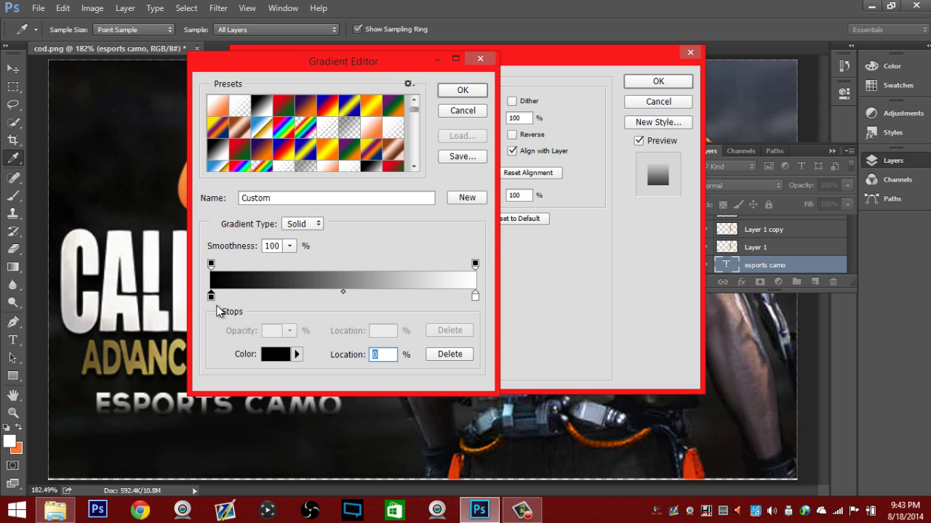
pyautogui.doubleClick(211, 295)
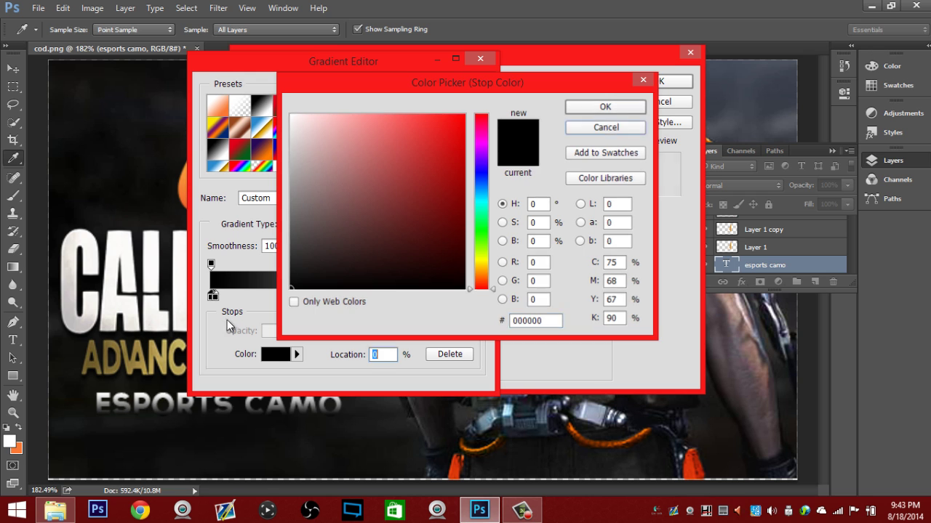
pyautogui.press('Return')
pyautogui.click(229, 296)
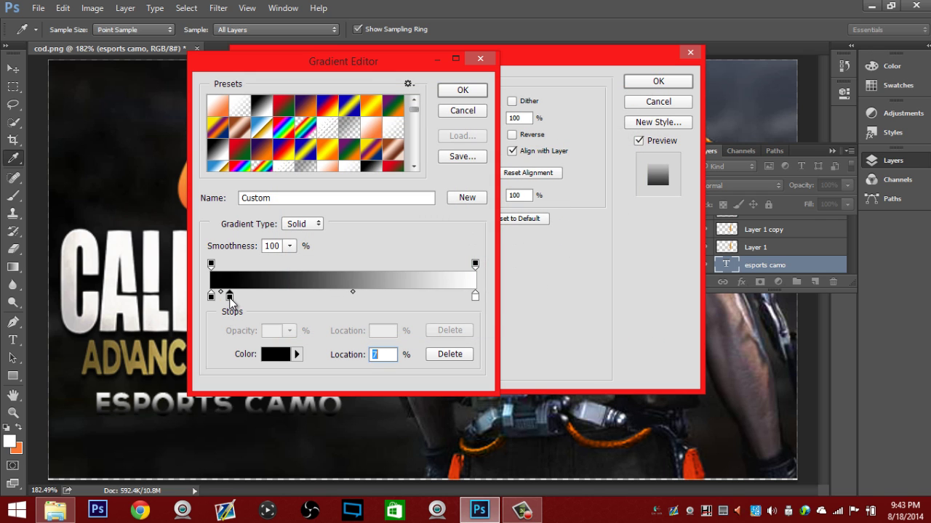
pyautogui.doubleClick(230, 296)
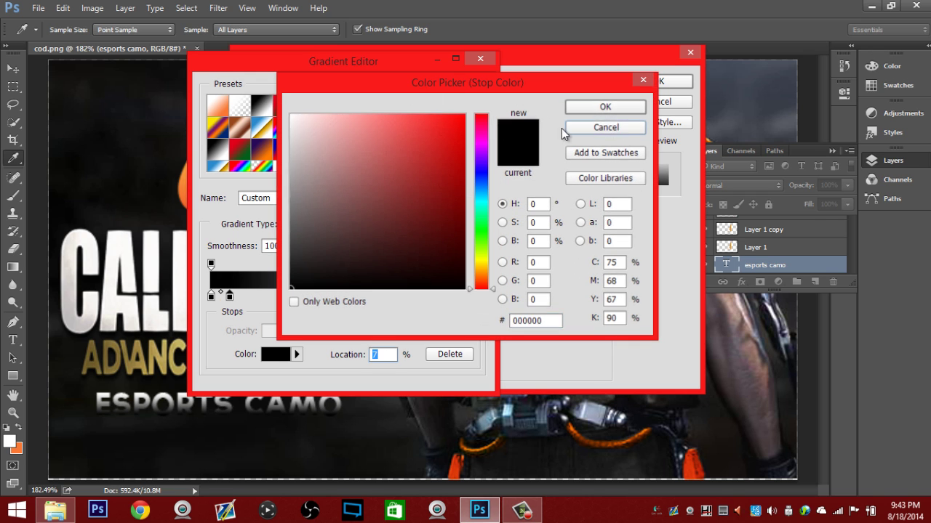
pyautogui.press('Return')
pyautogui.click(464, 113)
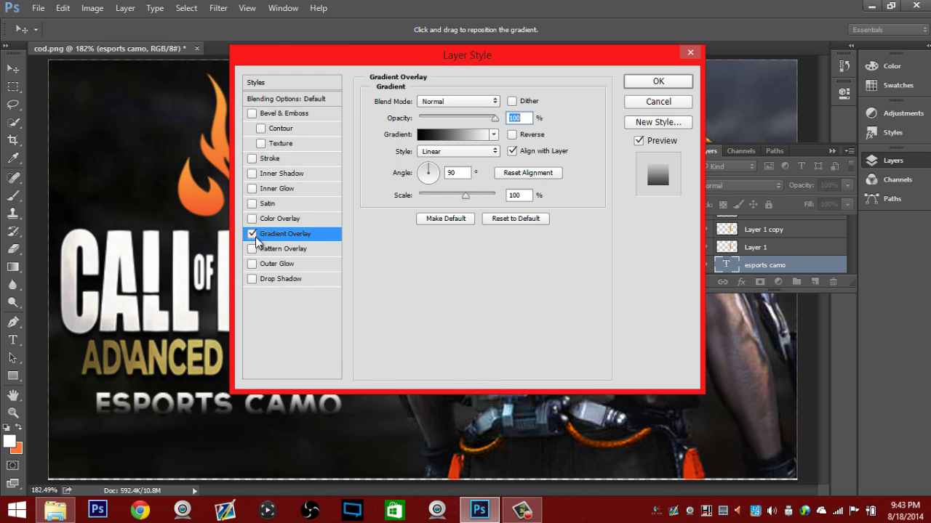
pyautogui.press('space')
# Step: Set the overlay gradient's start colour stop to gold #ad954c, sampled from the Advanced Warfare lettering
pyautogui.click(451, 135)
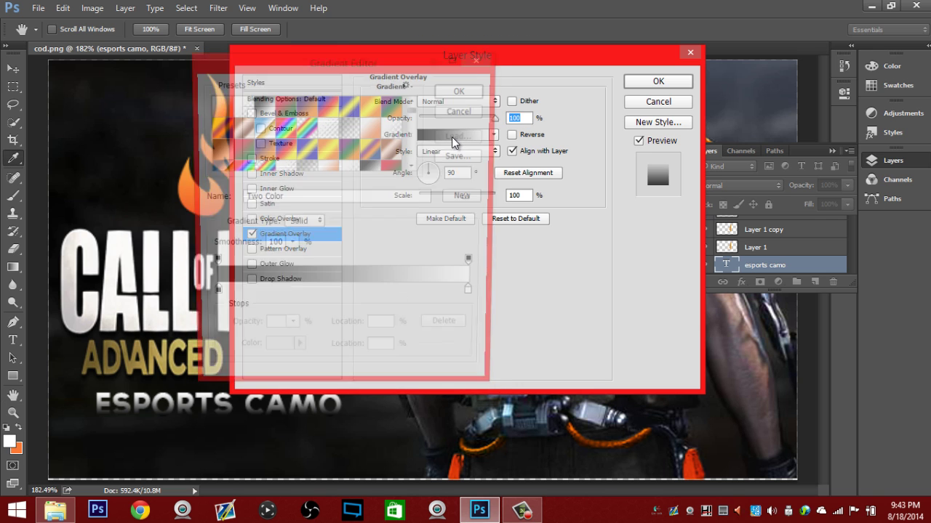
pyautogui.click(211, 297)
pyautogui.doubleClick(211, 297)
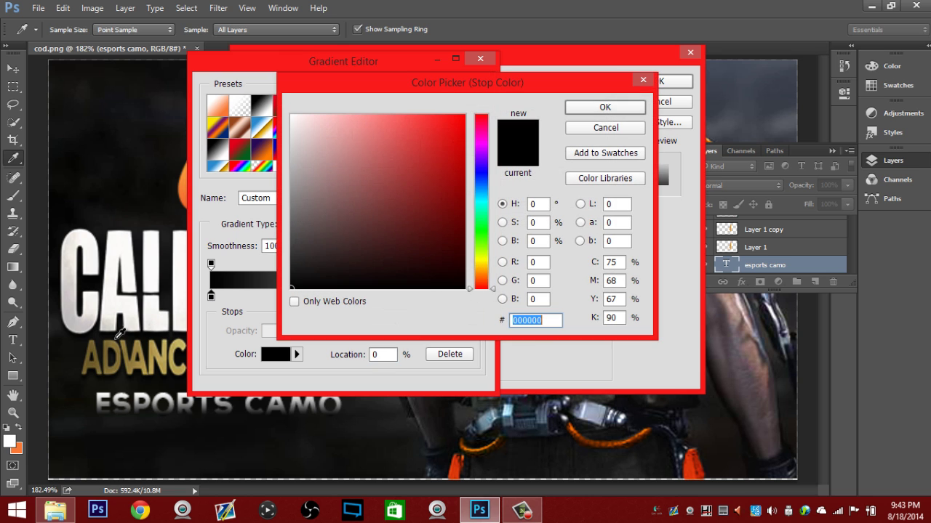
pyautogui.click(156, 338)
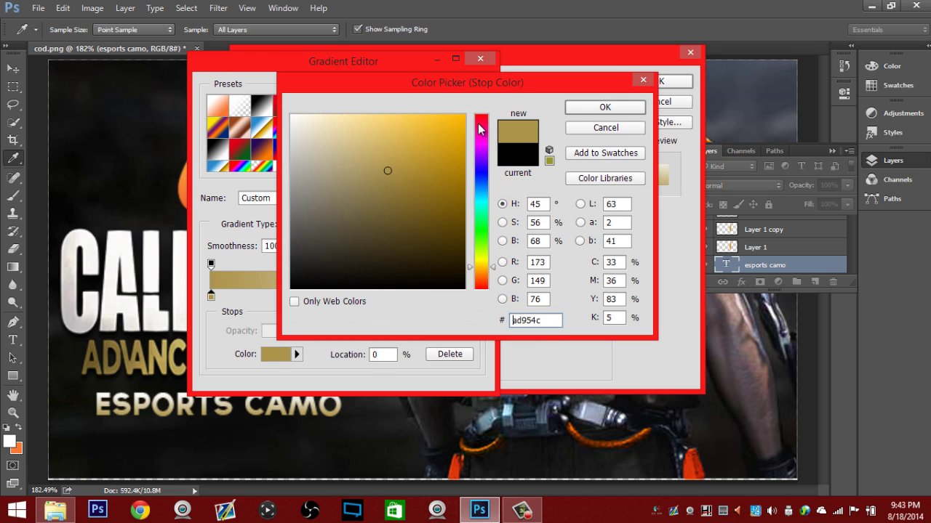
pyautogui.click(574, 107)
# Step: Set the gradient's end colour stop to #89753c, sampled from the Advanced Warfare lettering, and apply the style with a drop shadow added
pyautogui.doubleClick(474, 299)
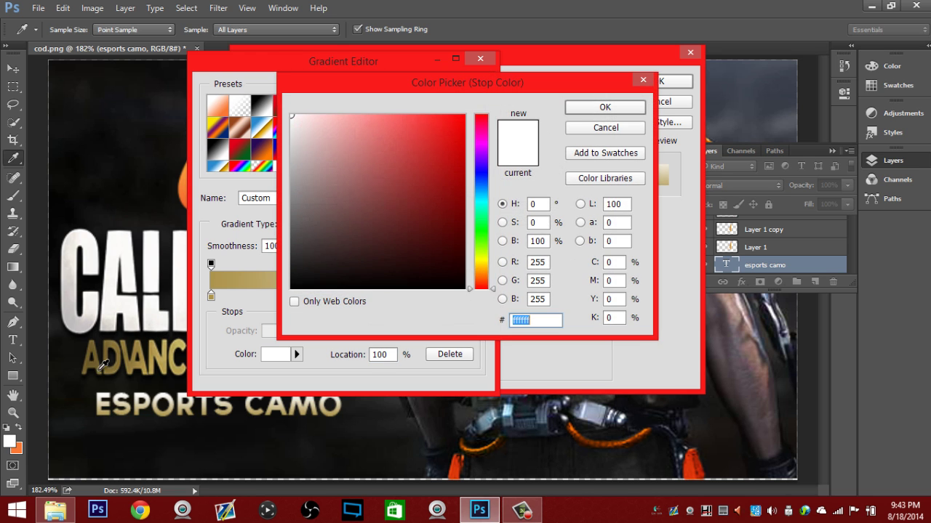
pyautogui.click(113, 370)
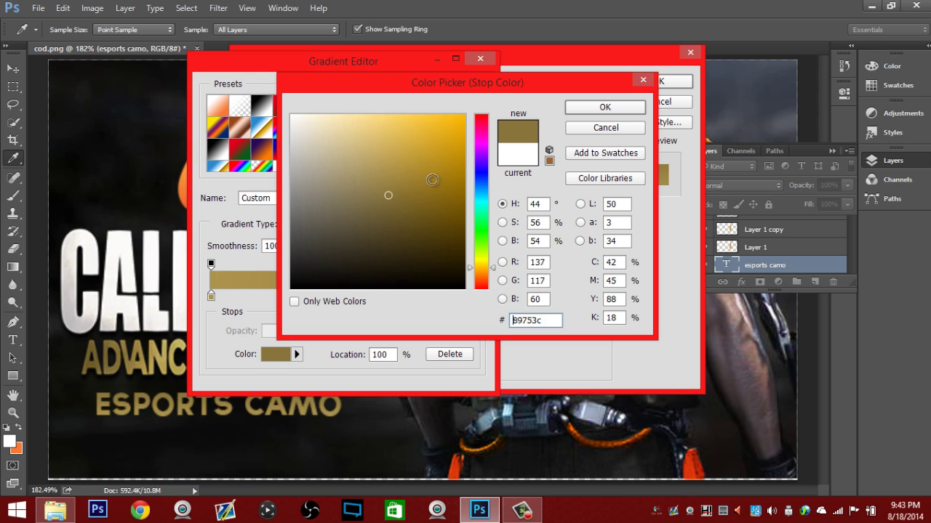
pyautogui.click(587, 107)
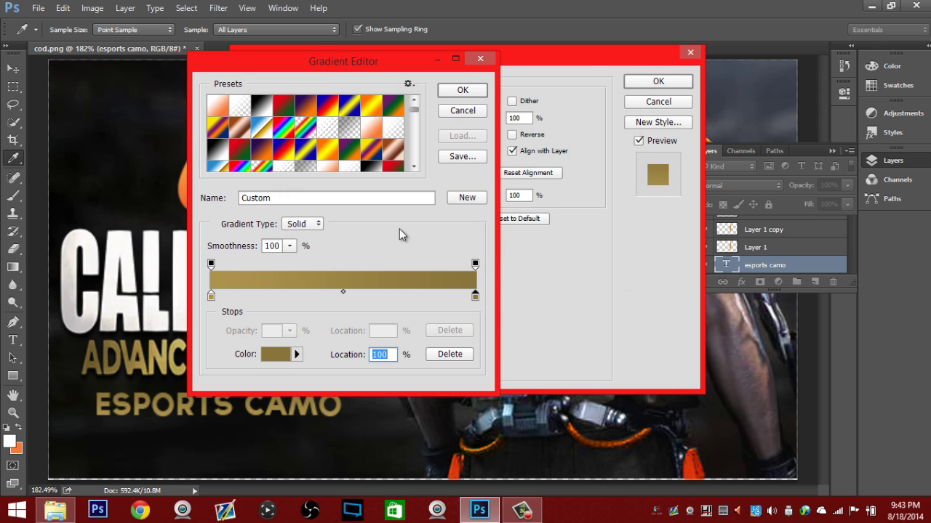
pyautogui.click(462, 91)
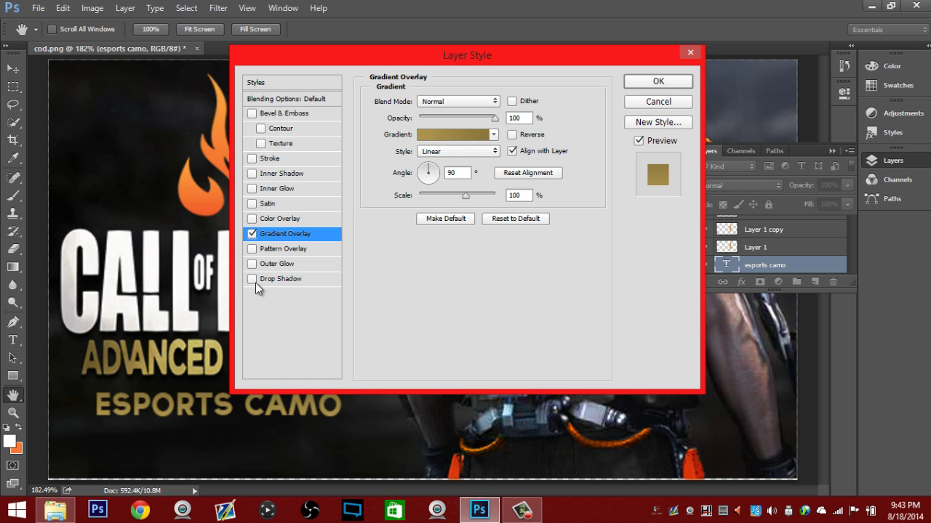
pyautogui.click(254, 281)
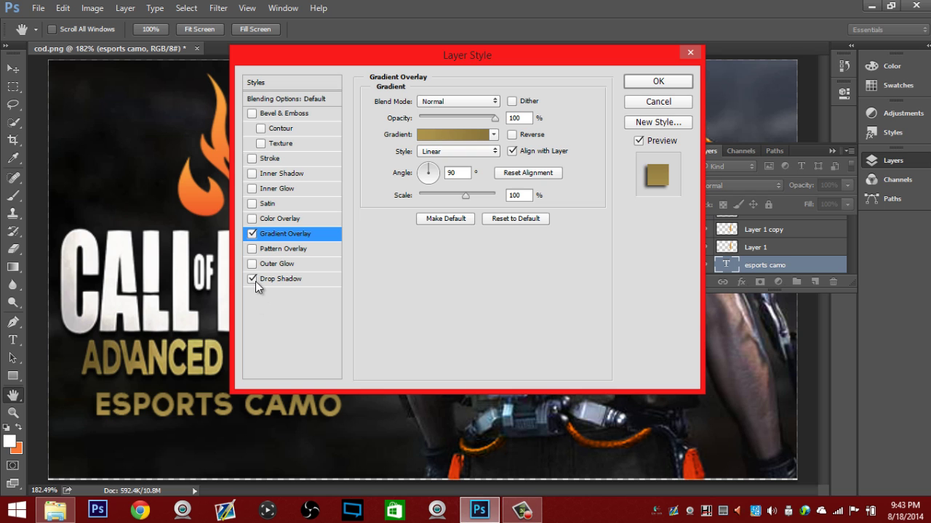
pyautogui.click(655, 86)
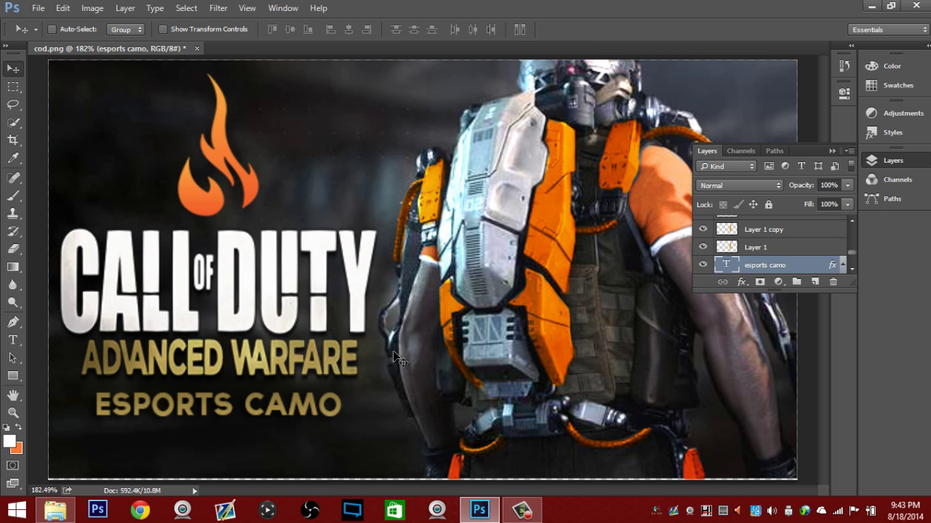
# Step: Scale the esports camo text to 87.31% width and 72.25% height and centre it just beneath the Advanced Warfare lettering
pyautogui.hotkey('ctrl', 't')
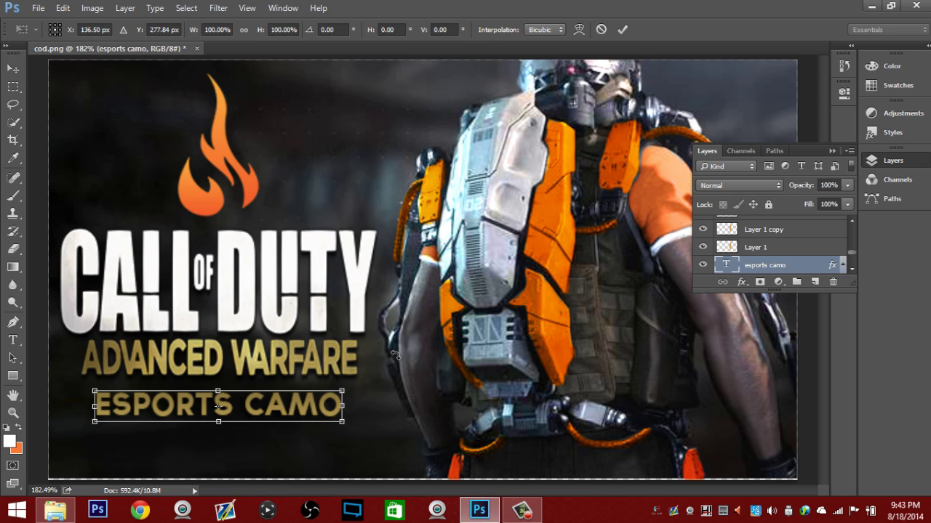
pyautogui.moveTo(345, 388); pyautogui.dragTo(311, 400)
pyautogui.click(13, 68)
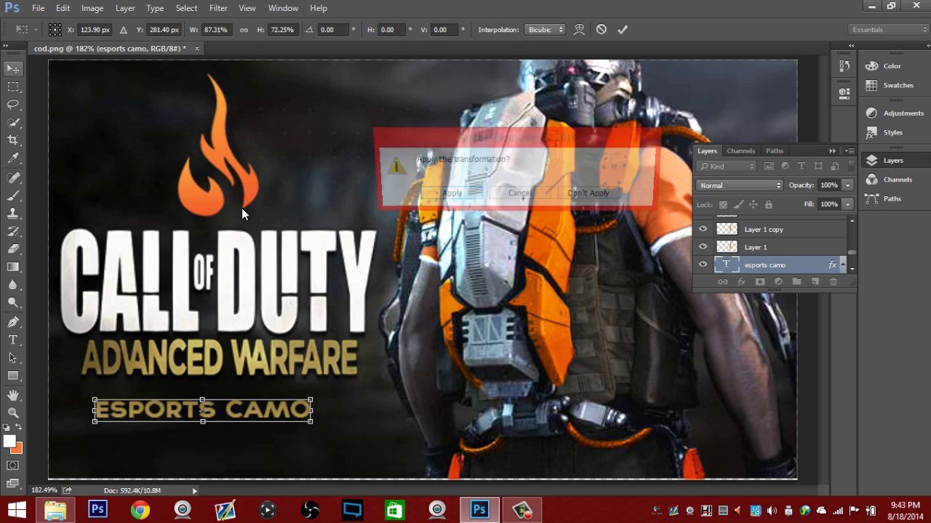
pyautogui.click(447, 195)
pyautogui.moveTo(197, 409); pyautogui.dragTo(218, 405)
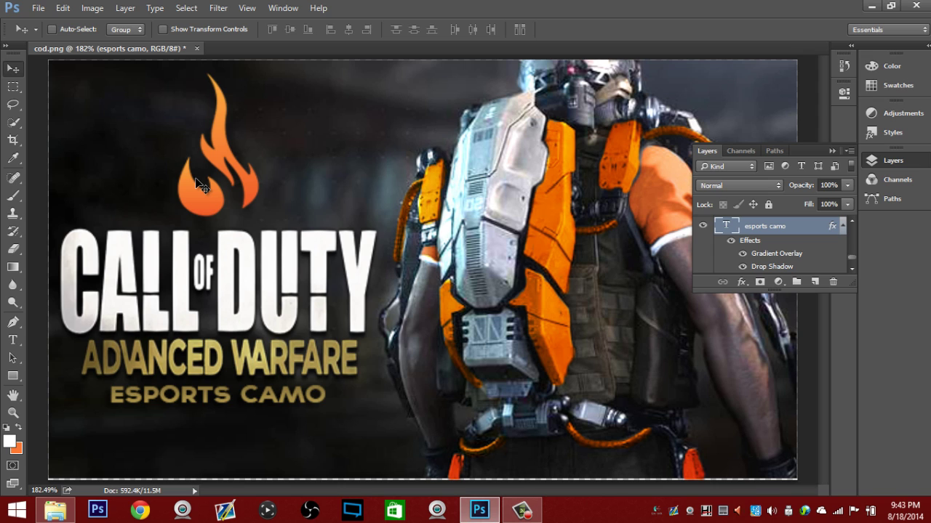
# Step: Expand the collapsed panel dock to show the Color, Adjustments and Layers panels in full
pyautogui.click(885, 160)
pyautogui.click(282, 8)
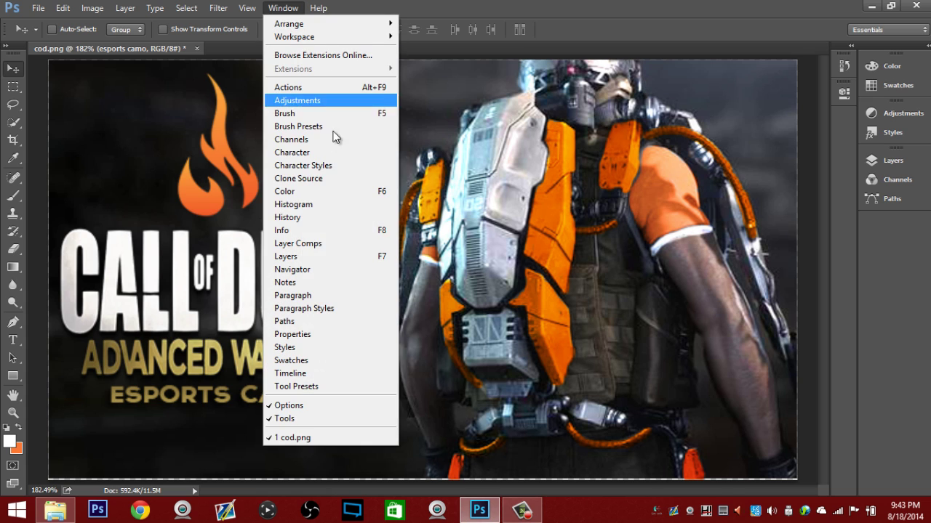
pyautogui.click(324, 257)
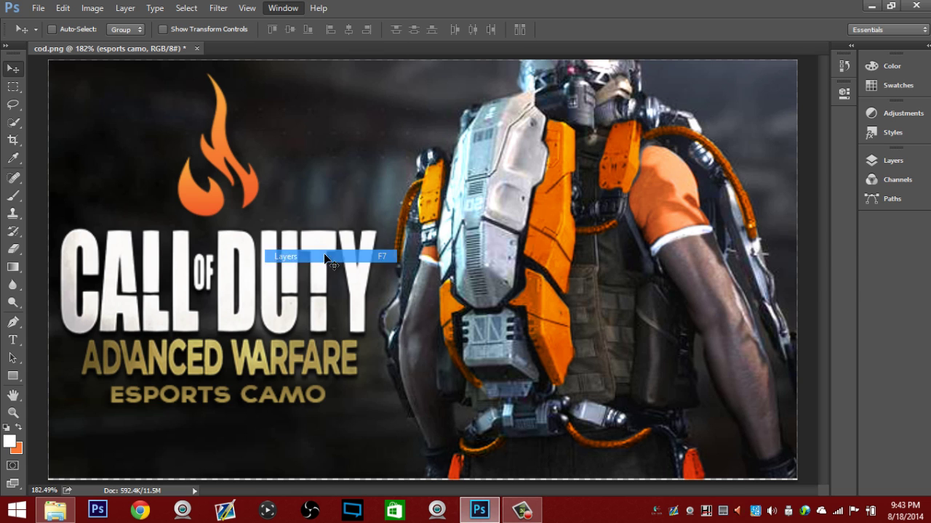
pyautogui.click(899, 162)
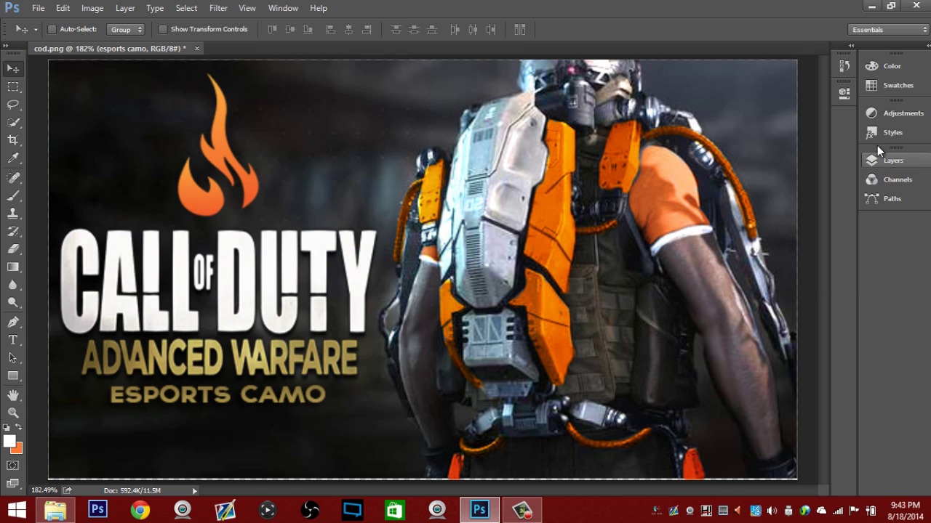
pyautogui.click(886, 87)
pyautogui.click(886, 87)
pyautogui.click(886, 70)
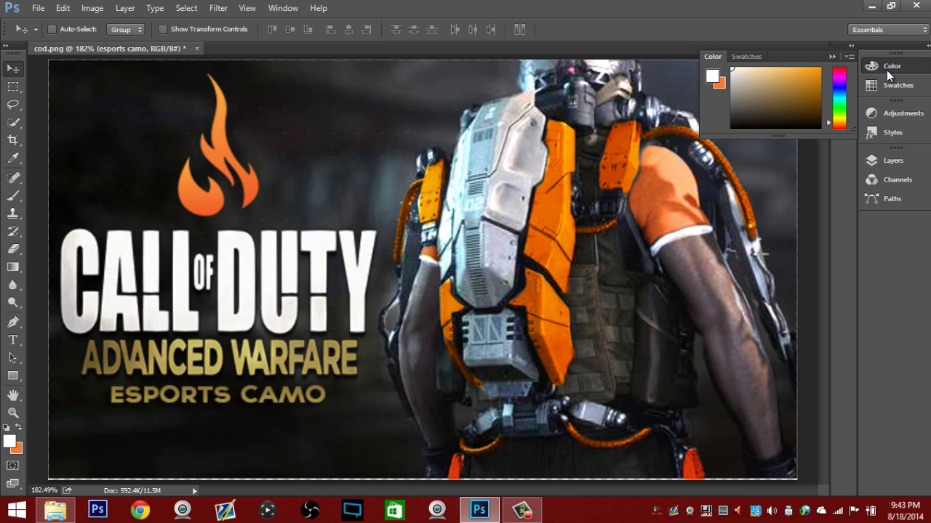
pyautogui.click(887, 70)
pyautogui.click(925, 46)
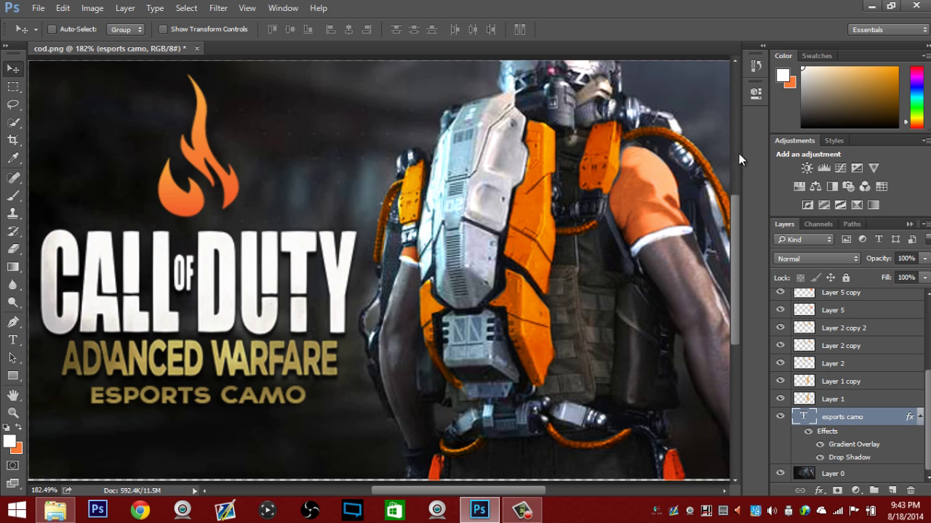
pyautogui.click(855, 167)
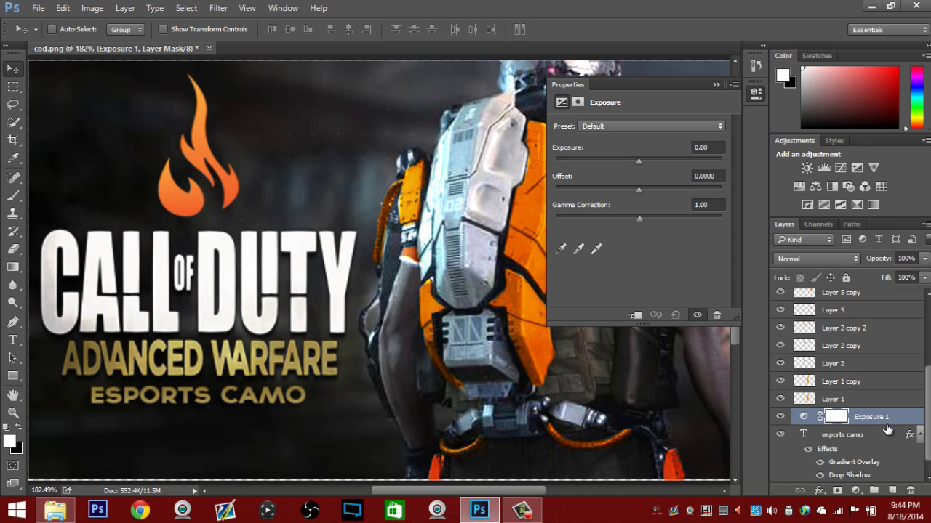
pyautogui.click(910, 491)
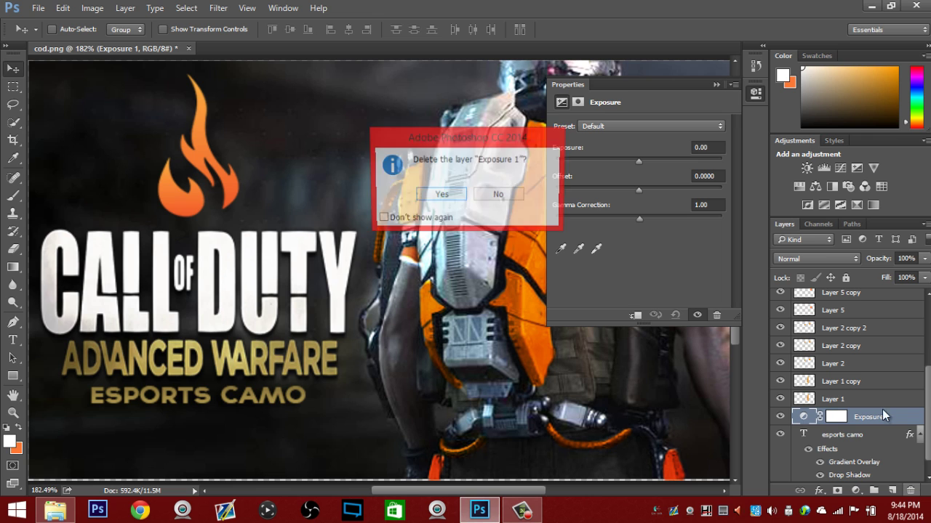
pyautogui.click(442, 197)
# Step: Add a Curves adjustment layer above the esports camo text and pull the RGB curve down at two points to darken the background
pyautogui.click(839, 166)
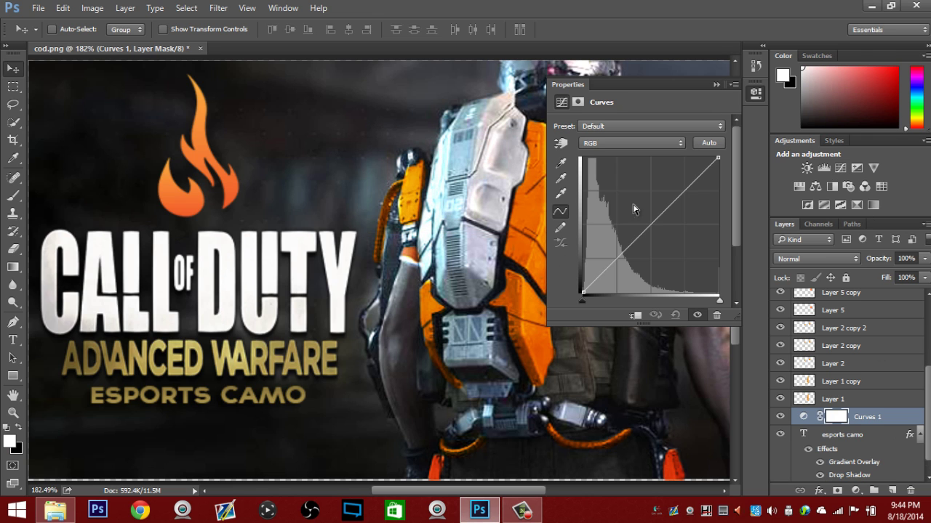
pyautogui.moveTo(687, 178); pyautogui.dragTo(696, 186)
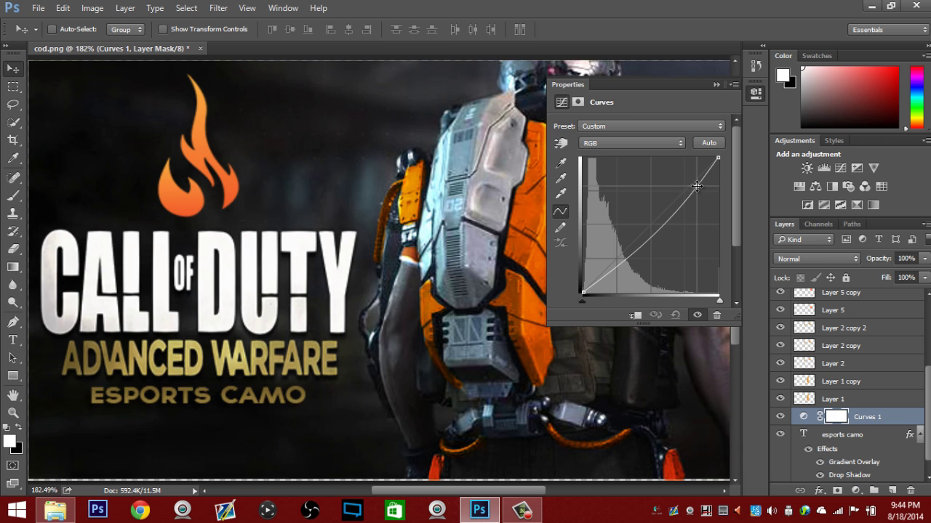
pyautogui.moveTo(621, 254); pyautogui.dragTo(624, 263)
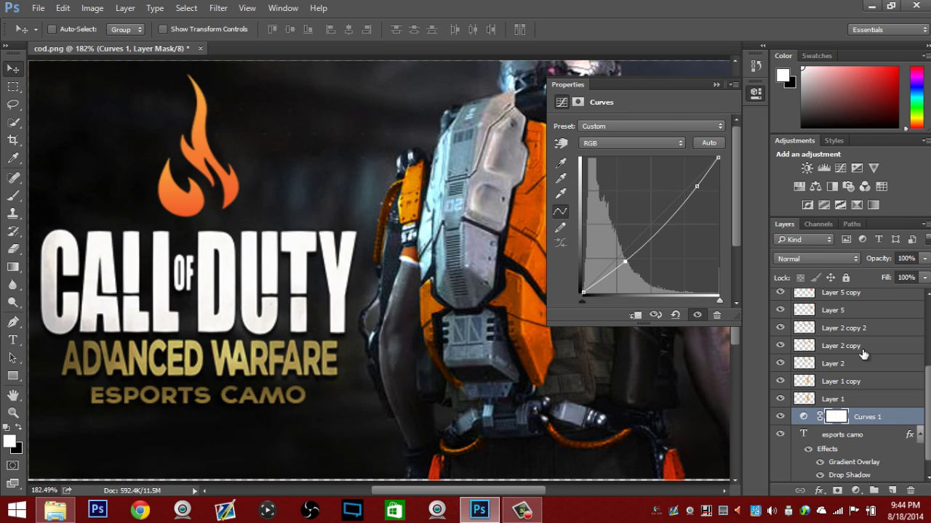
# Step: Compare the picture with and without the Curves adjustment, close its properties and look over the image
pyautogui.click(804, 416)
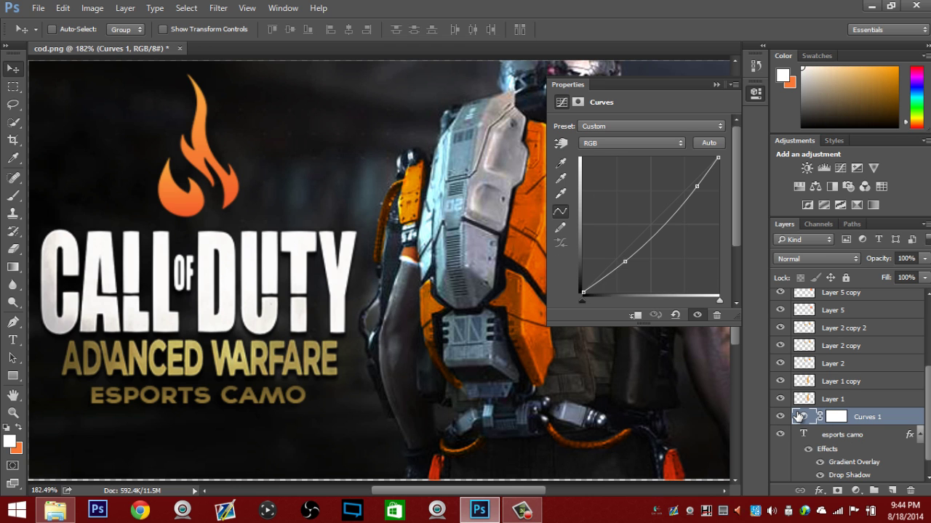
pyautogui.click(782, 417)
pyautogui.click(781, 417)
pyautogui.click(782, 417)
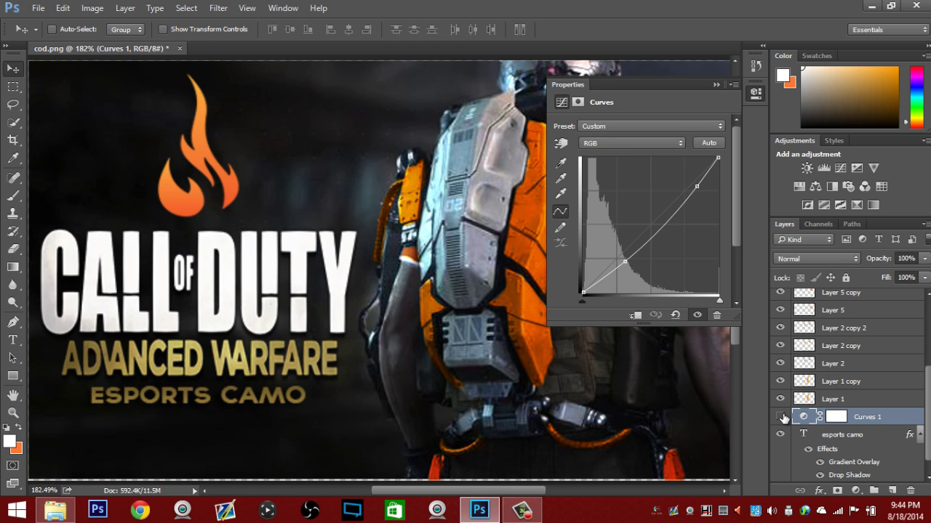
pyautogui.click(782, 417)
pyautogui.click(782, 417)
pyautogui.click(716, 85)
pyautogui.scroll(-1, 544, 342)
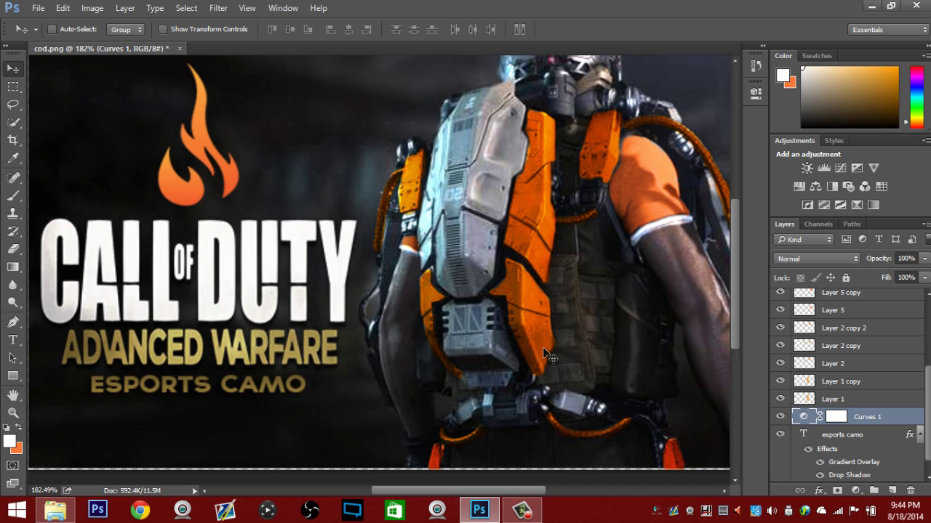
pyautogui.scroll(2, 542, 353)
pyautogui.click(13, 411)
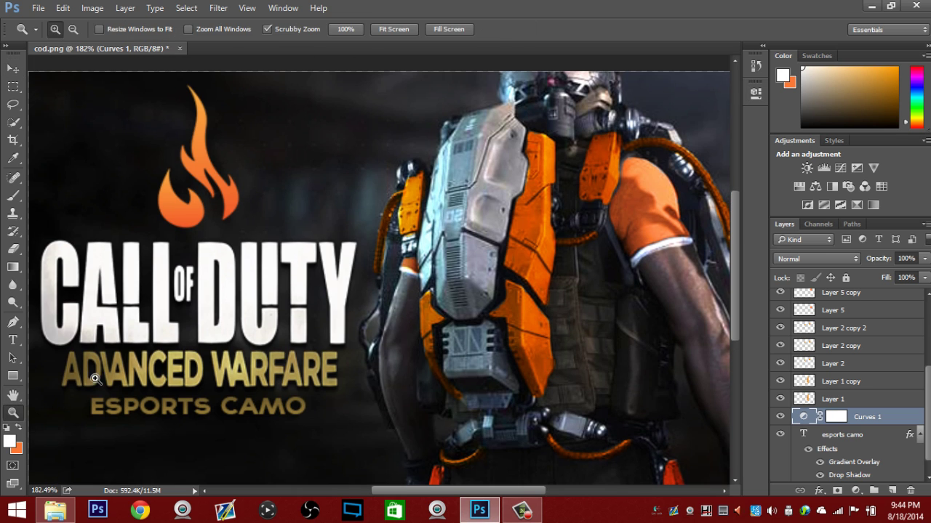
# Step: Switch to File Explorer and browse from the Blaze Support folder to the COD AW folder in Downloads
pyautogui.rightClick(173, 359)
pyautogui.click(200, 367)
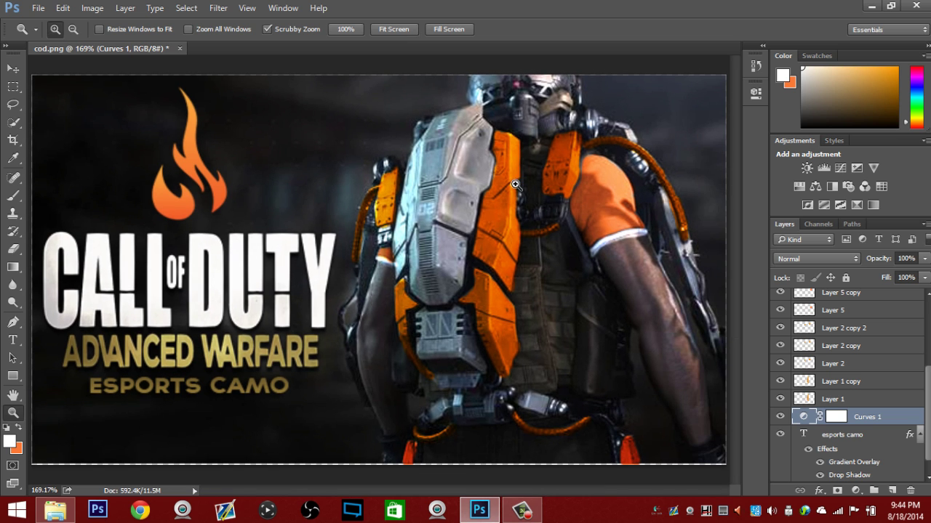
pyautogui.click(72, 517)
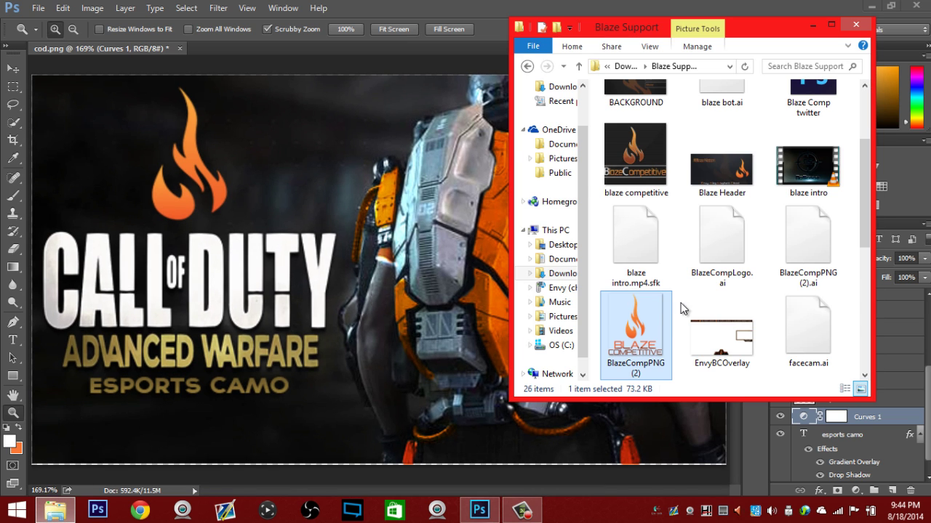
pyautogui.click(558, 87)
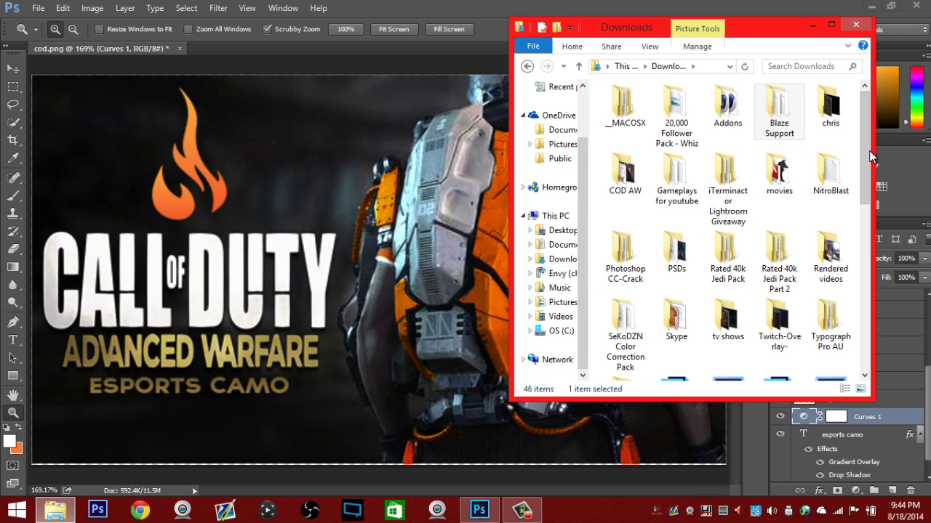
pyautogui.moveTo(865, 156)
pyautogui.mouseDown()
pyautogui.moveTo(863, 326)
pyautogui.moveTo(863, 169)
pyautogui.mouseUp()
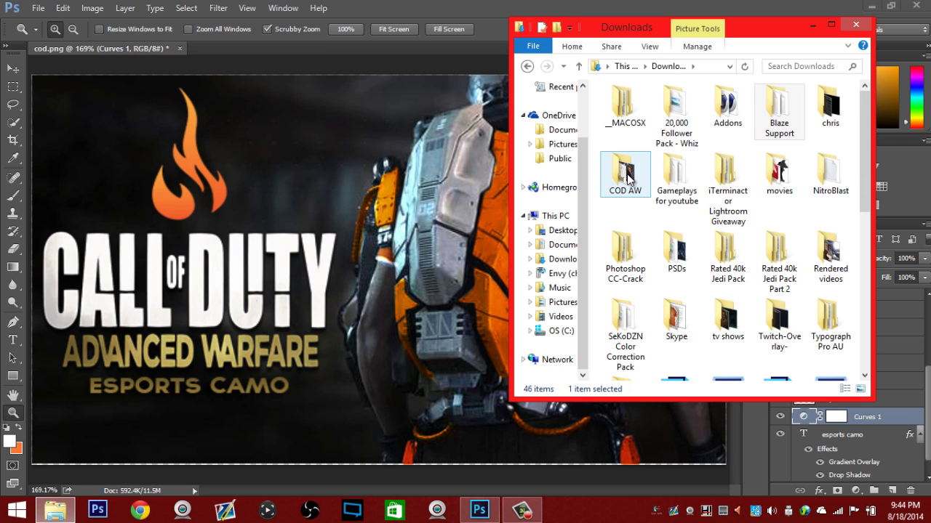
pyautogui.moveTo(864, 150)
pyautogui.mouseDown()
pyautogui.moveTo(863, 233)
pyautogui.moveTo(863, 147)
pyautogui.mouseUp()
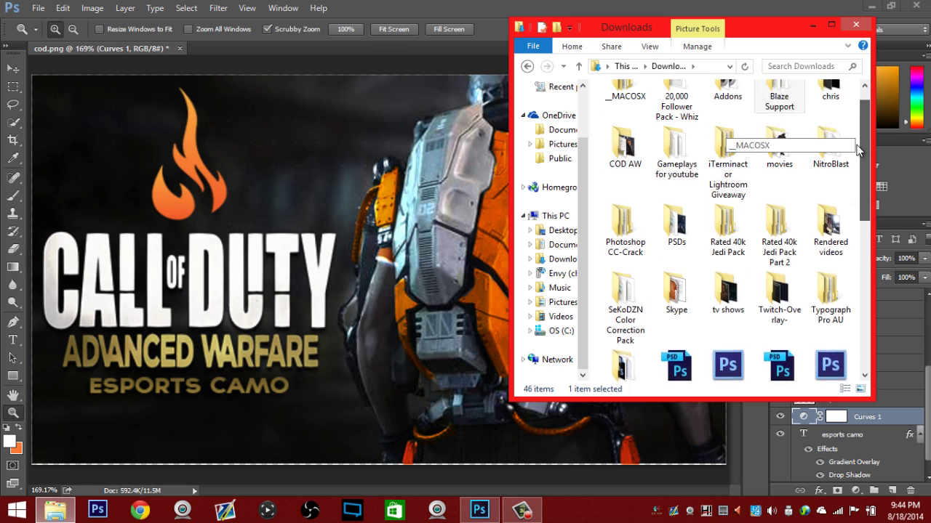
pyautogui.doubleClick(640, 172)
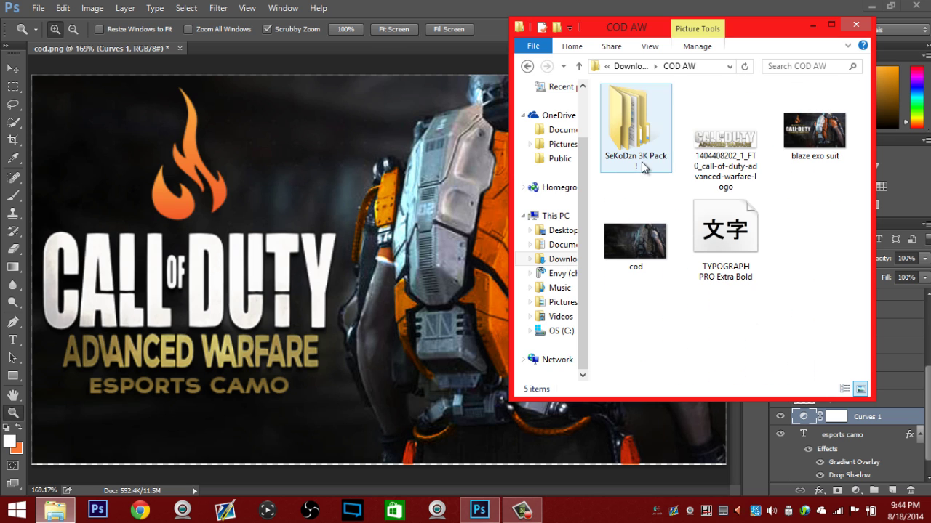
# Step: Go into the nested SeKoDzn 3K Pack ! folders and open the design pack's file in Photoshop
pyautogui.doubleClick(615, 121)
pyautogui.doubleClick(663, 123)
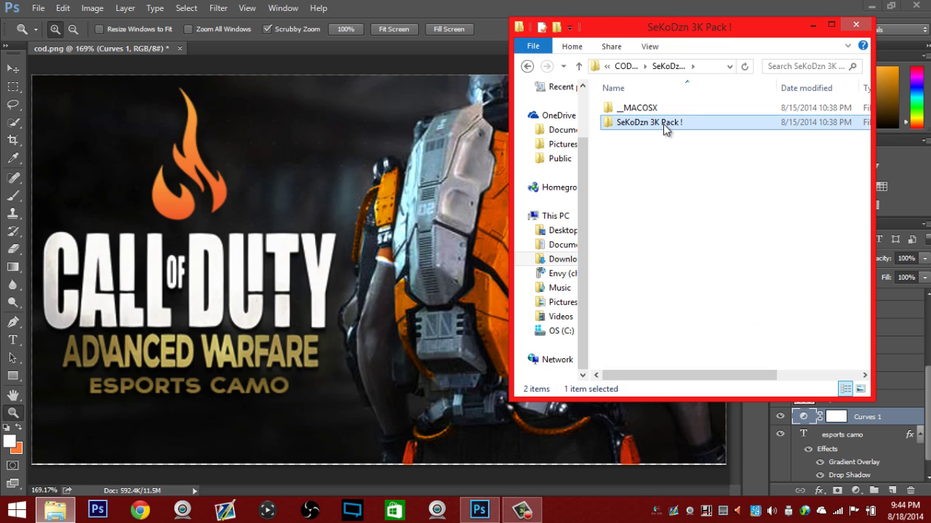
pyautogui.doubleClick(664, 154)
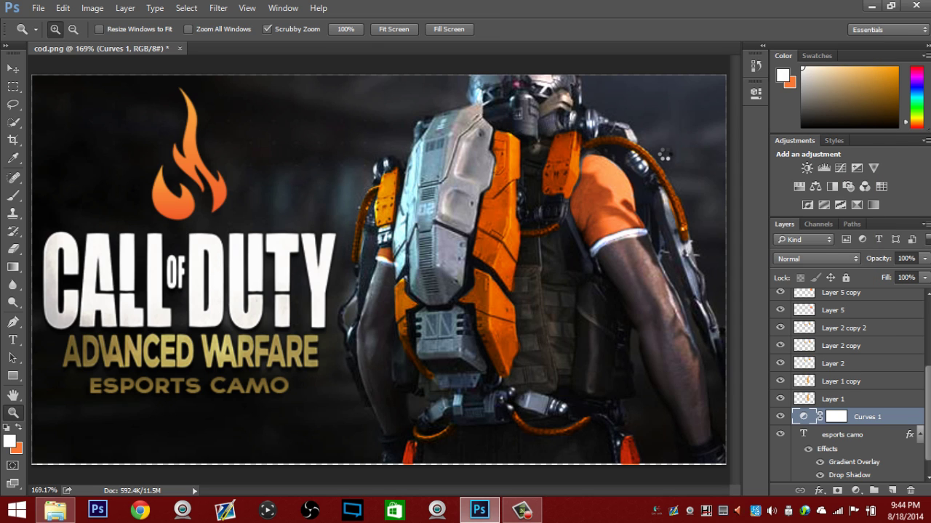